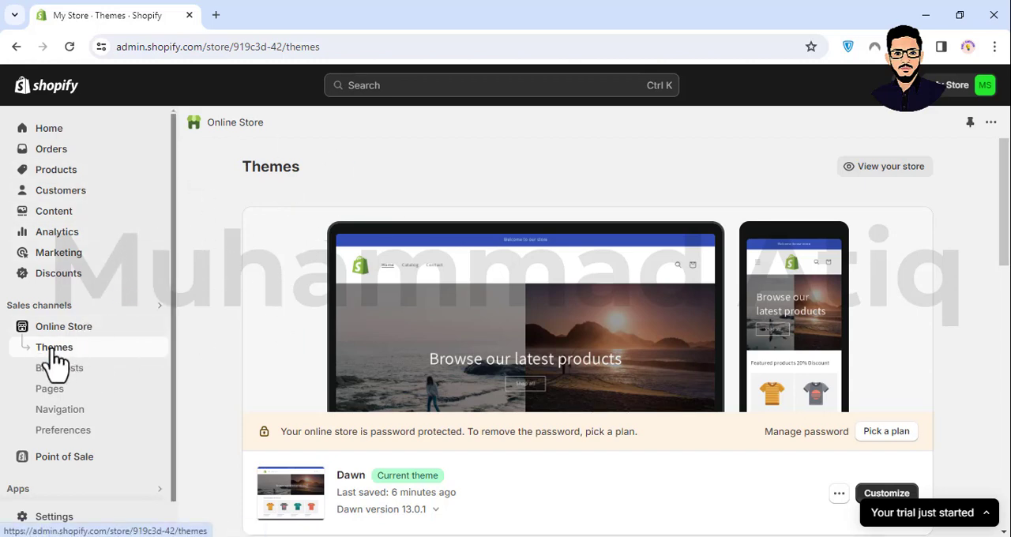
# - Open the Dawn theme for customization and bring up its theme settings
pyautogui.click(891, 493)
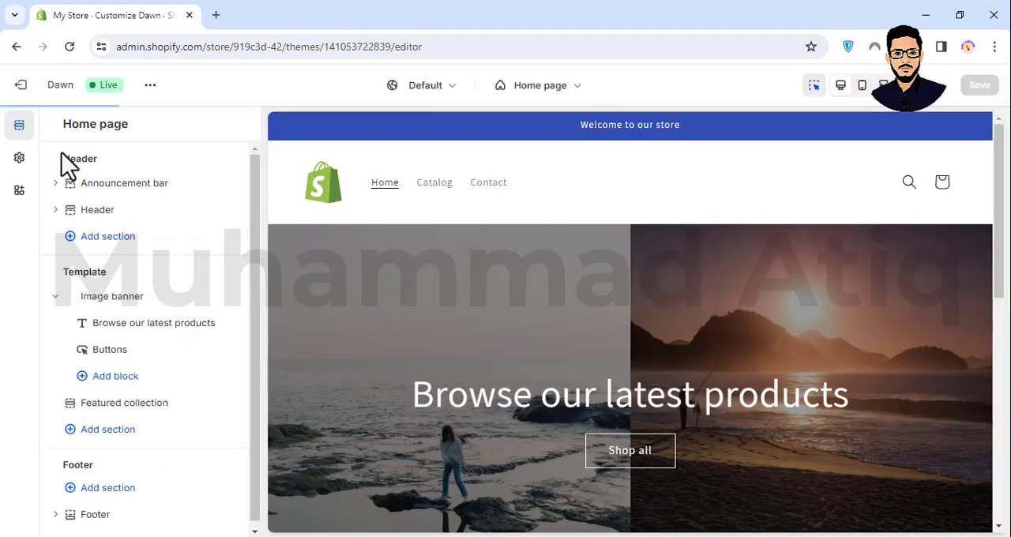
pyautogui.click(20, 159)
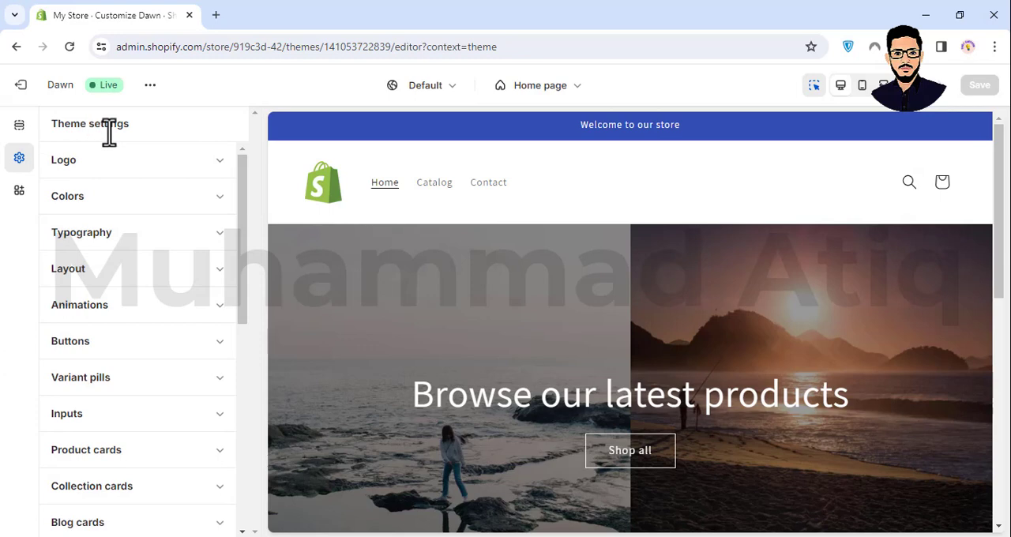
pyautogui.scroll(-6, 135, 248)
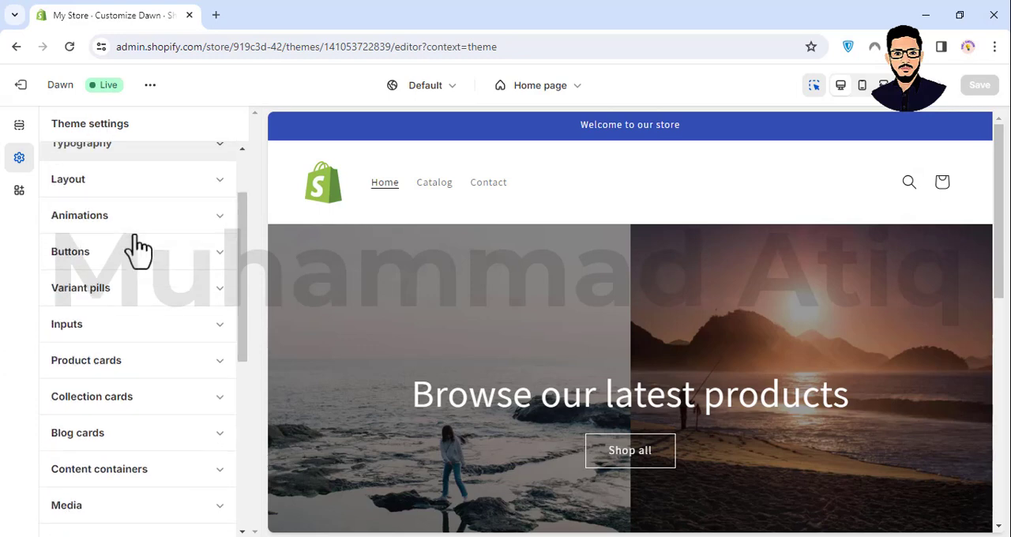
pyautogui.scroll(6, 135, 248)
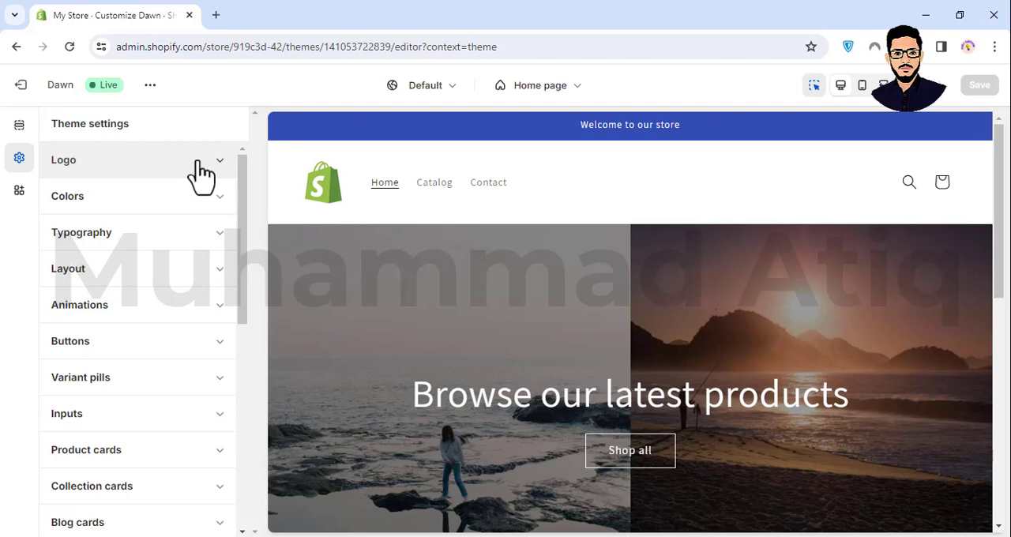
# - Expand the logo settings and examine the logo image change options, desktop logo width and favicon image setting
pyautogui.click(102, 168)
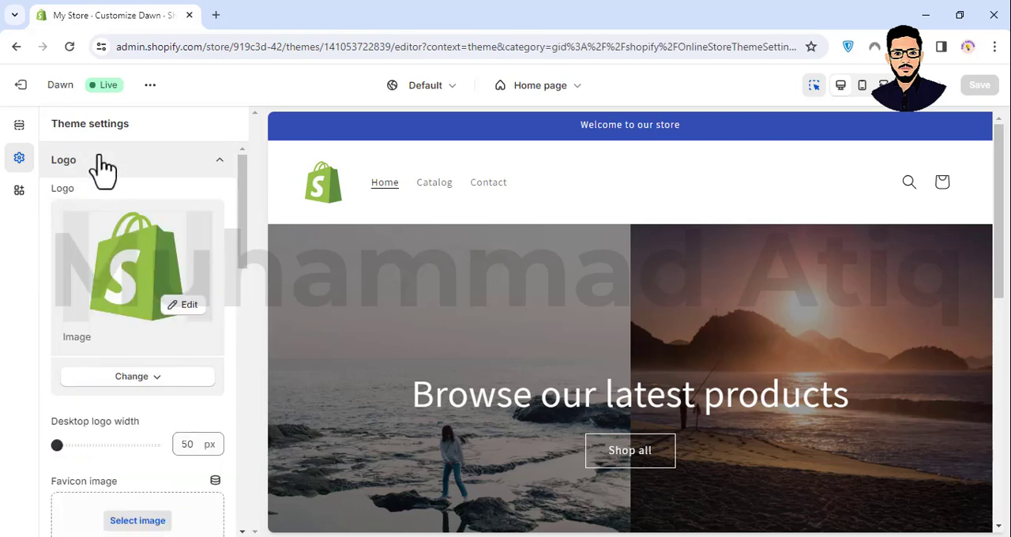
pyautogui.scroll(-2, 166, 348)
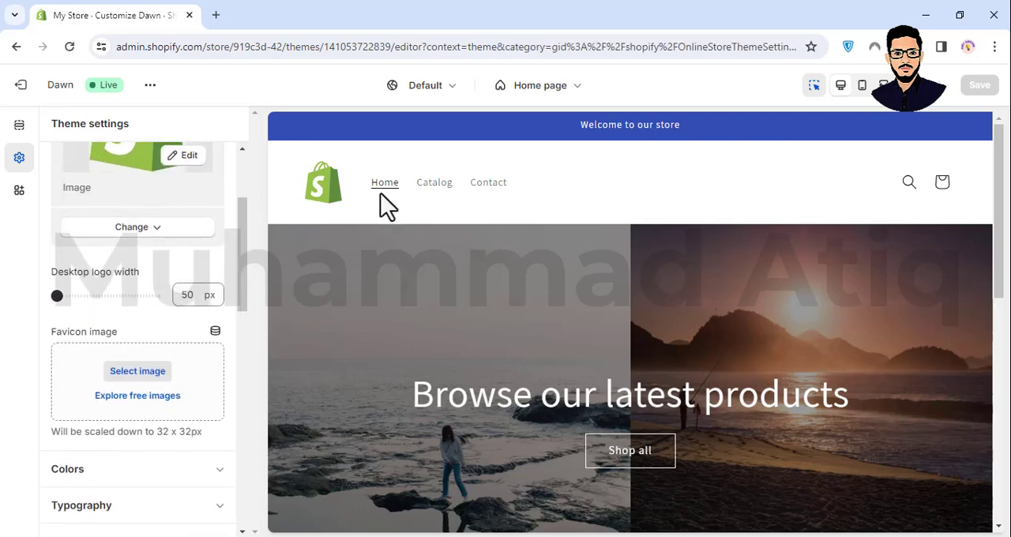
pyautogui.scroll(1, 222, 208)
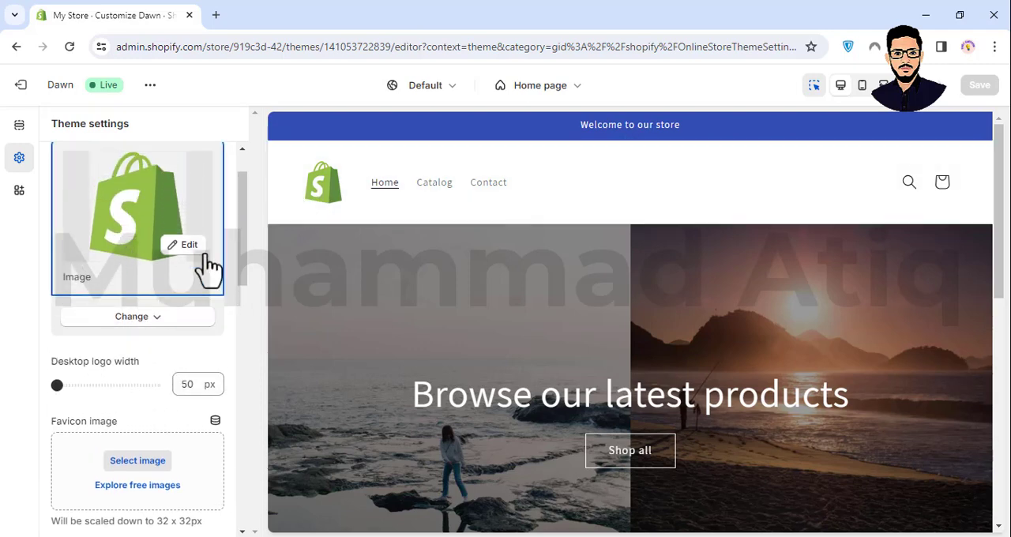
pyautogui.click(131, 318)
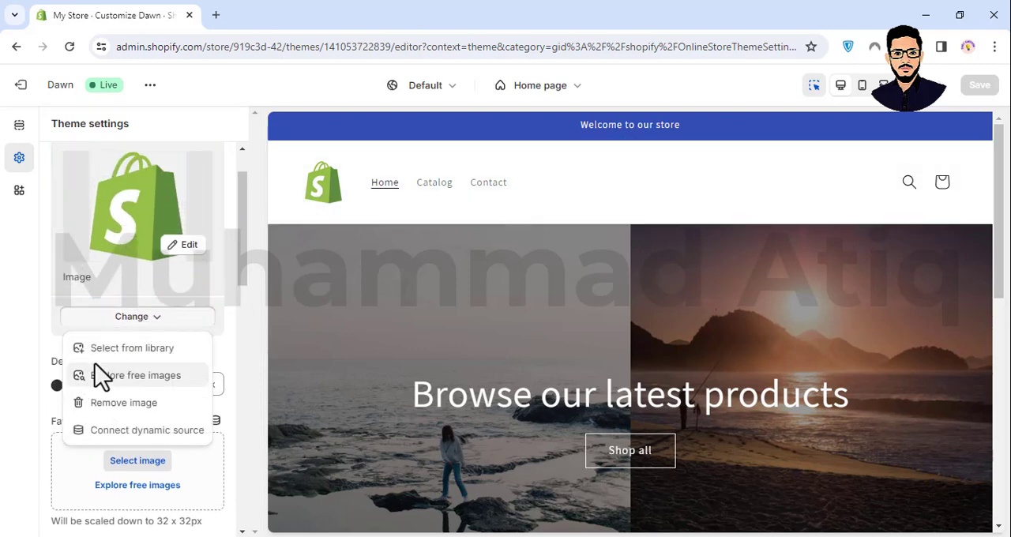
pyautogui.click(101, 322)
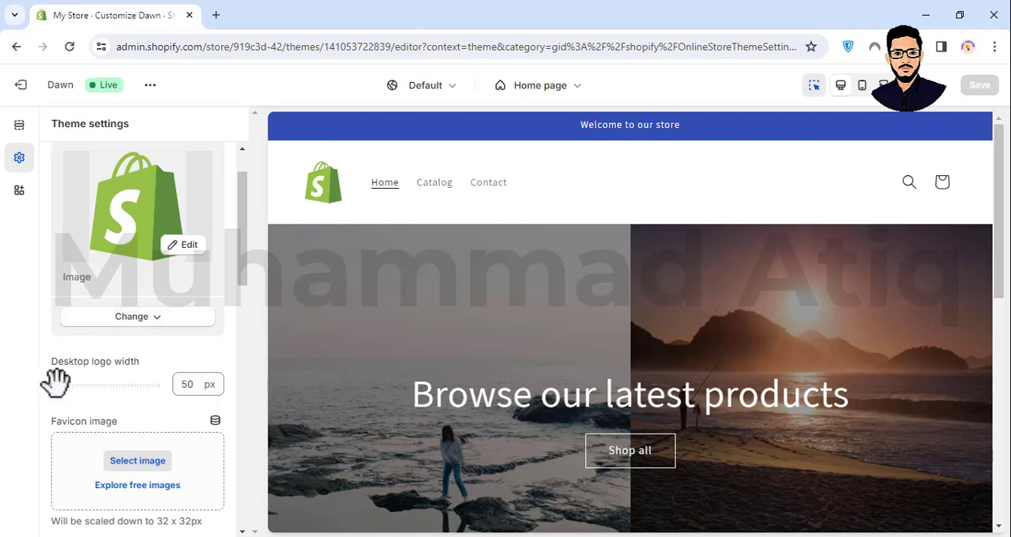
pyautogui.moveTo(56, 383); pyautogui.dragTo(96, 386)
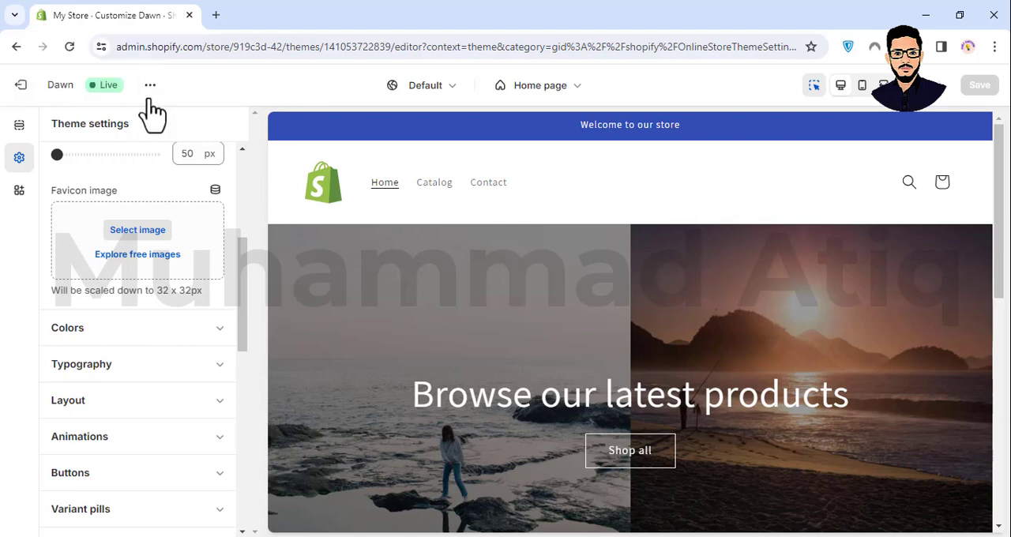
# - View the live store in a new browser tab to check its tab icon, and return to the theme editor
pyautogui.click(150, 85)
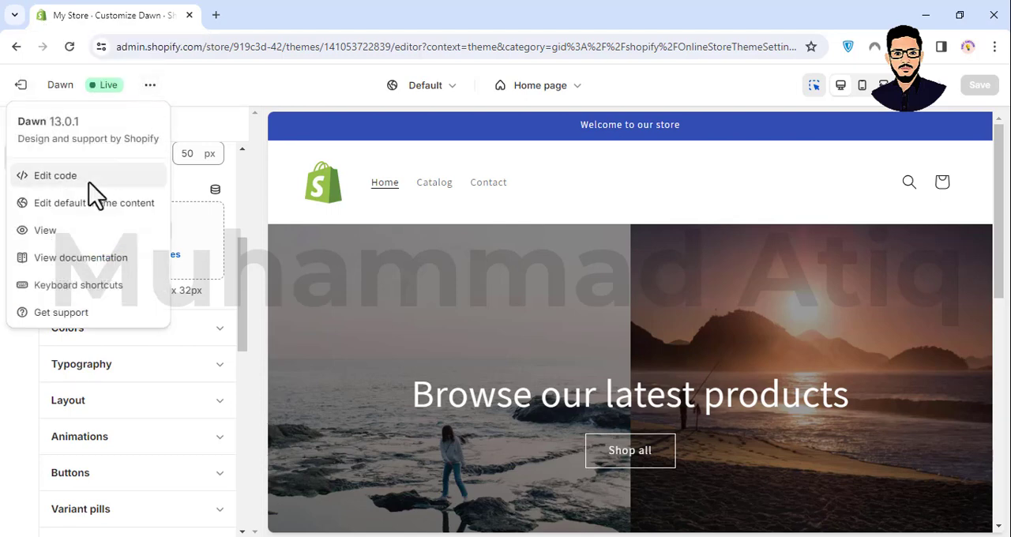
pyautogui.click(52, 233)
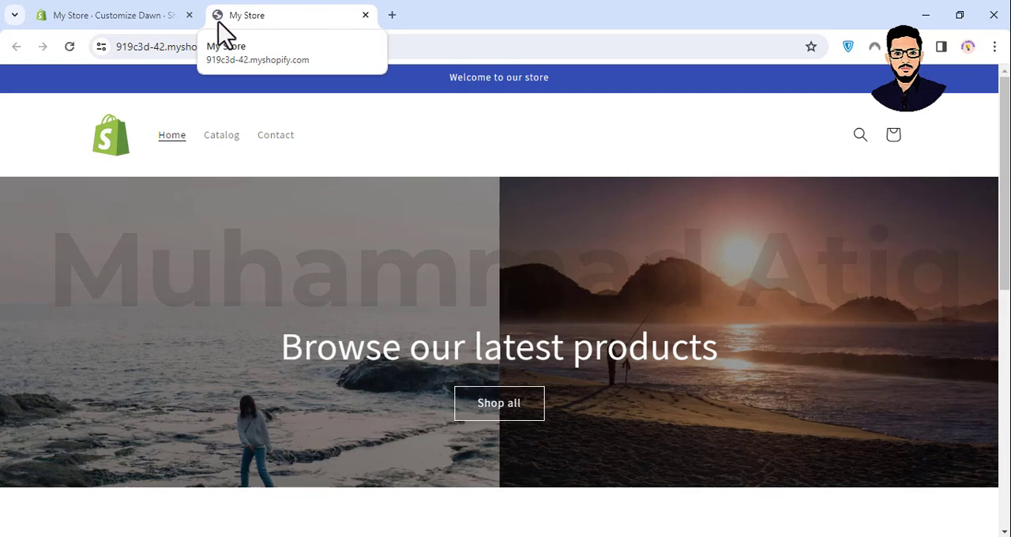
pyautogui.click(146, 24)
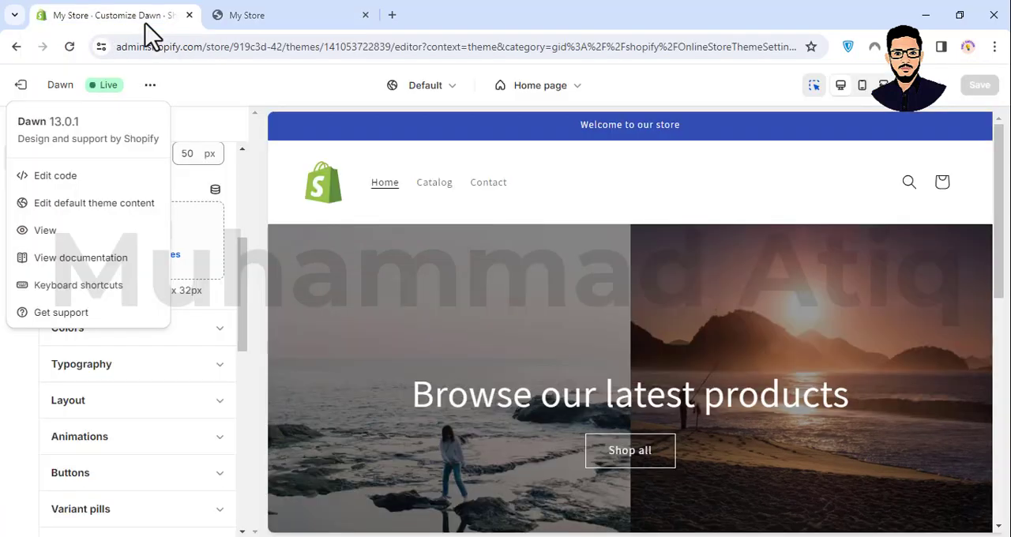
# - Set the Shopify bag PNG from the store library as favicon image, save the theme and check the icon on the store's browser tab
pyautogui.click(217, 239)
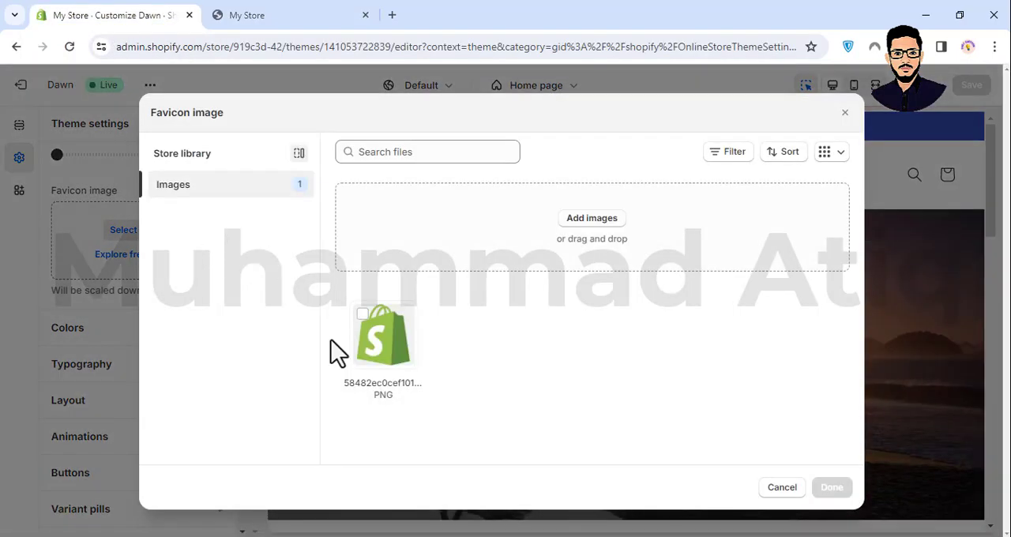
pyautogui.click(385, 348)
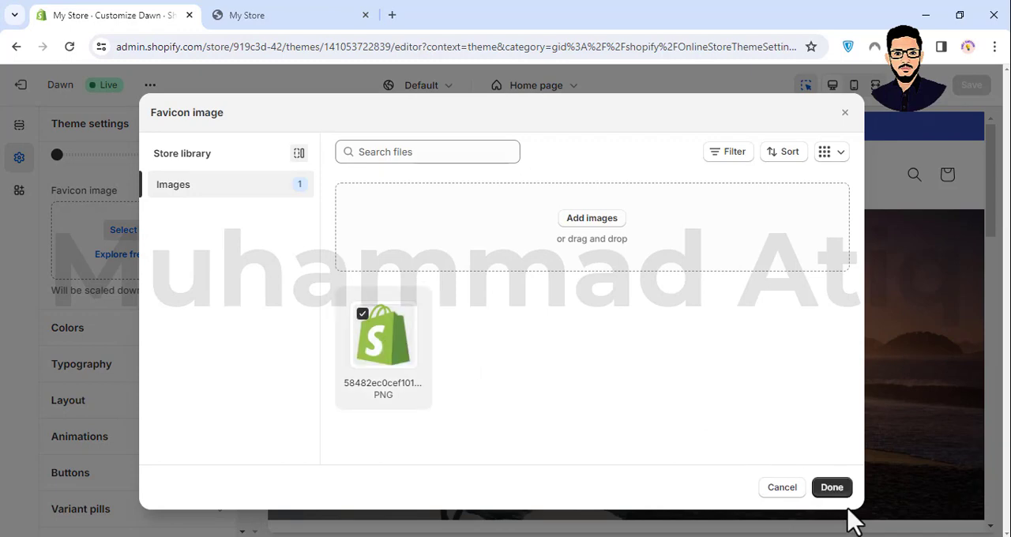
pyautogui.click(834, 489)
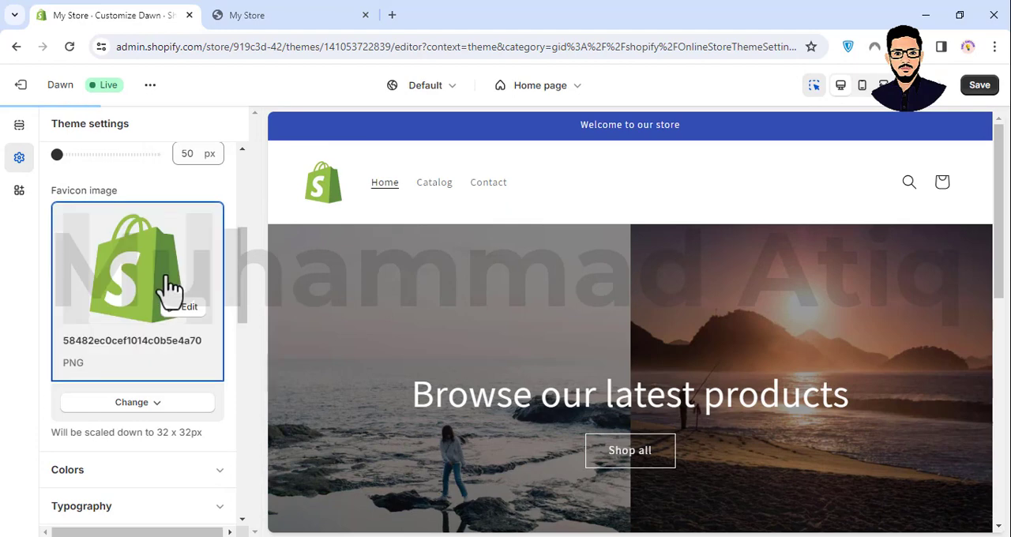
pyautogui.click(991, 92)
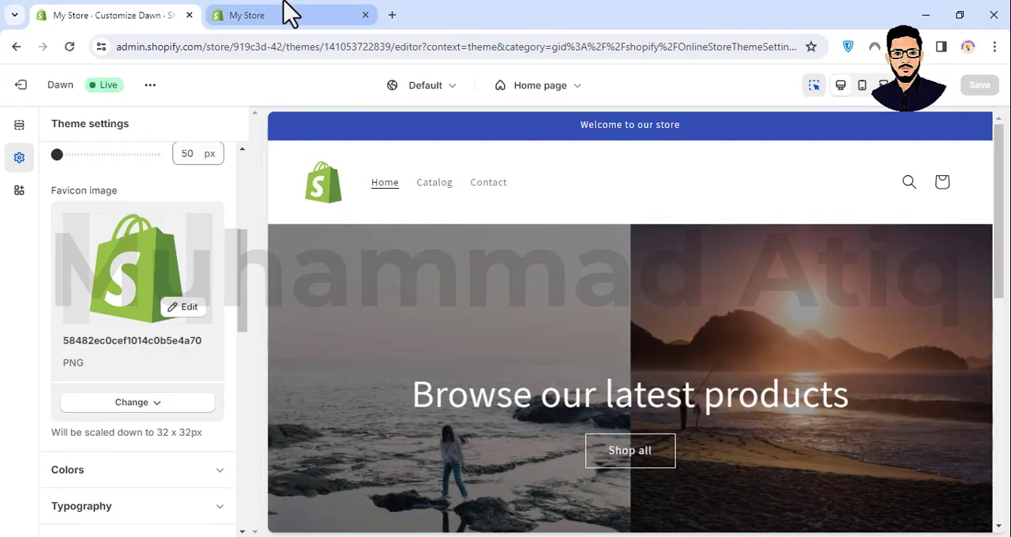
pyautogui.click(289, 12)
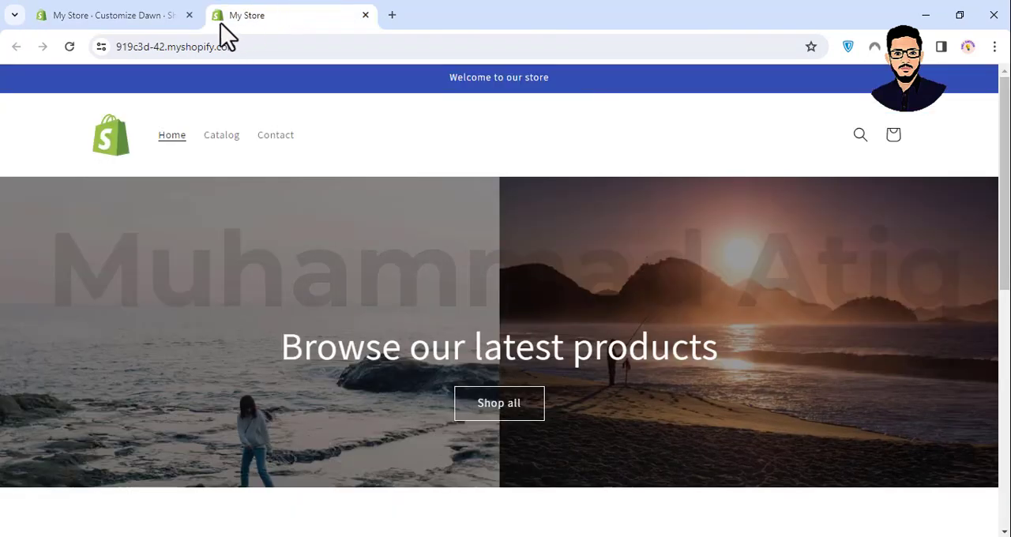
pyautogui.click(139, 15)
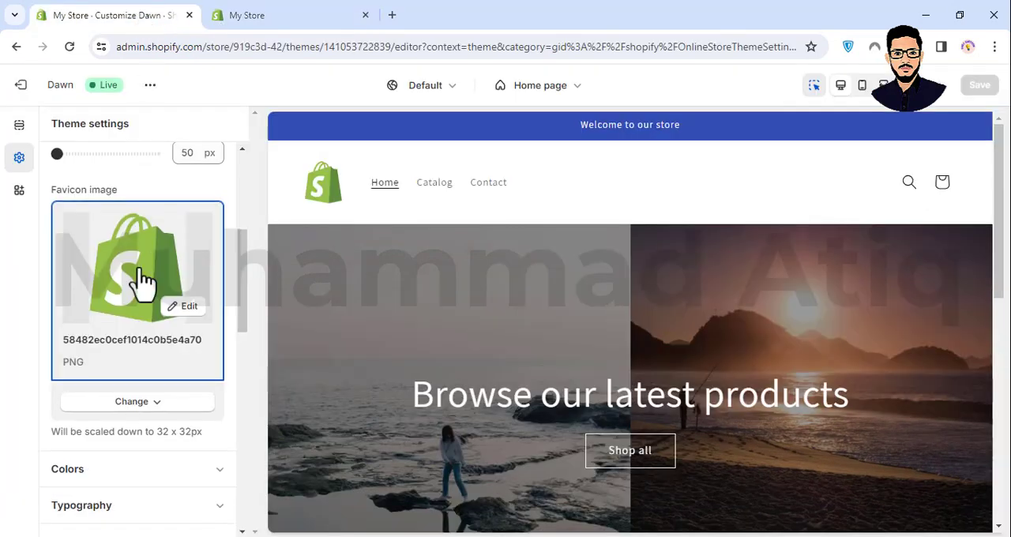
# - Expand the color settings and examine the colors of Scheme 5, including the color choices for its text
pyautogui.scroll(-3, 142, 280)
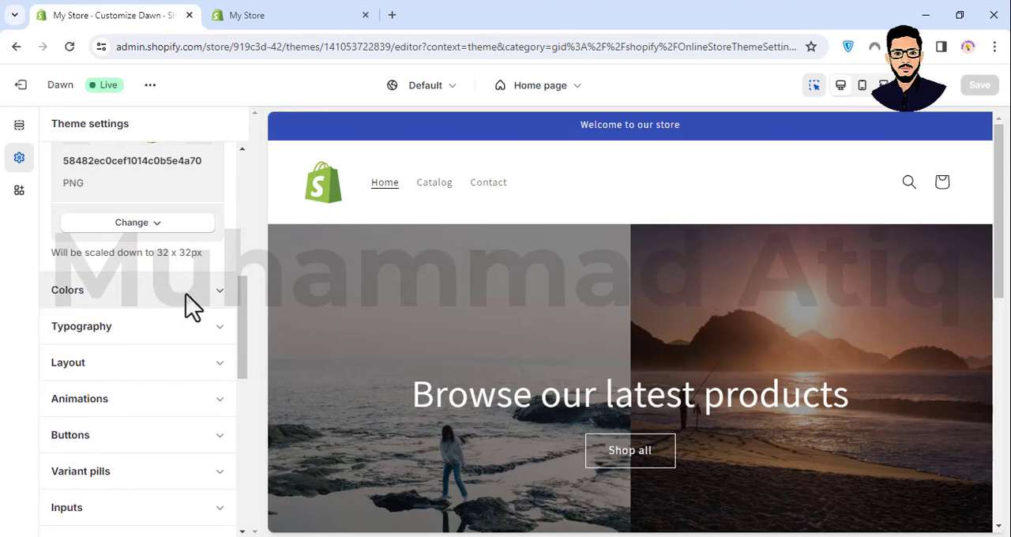
pyautogui.scroll(-3, 187, 305)
pyautogui.scroll(6, 117, 308)
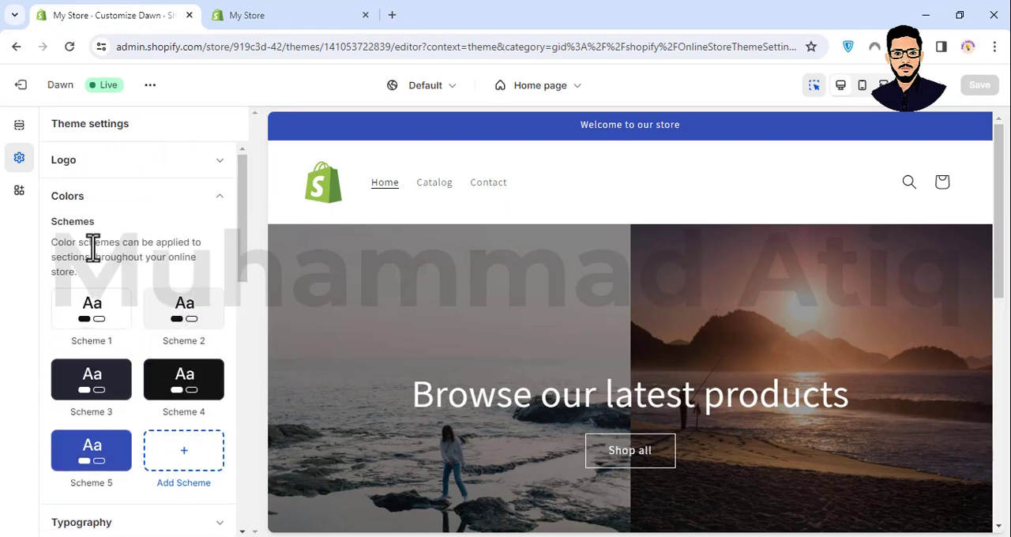
pyautogui.click(108, 455)
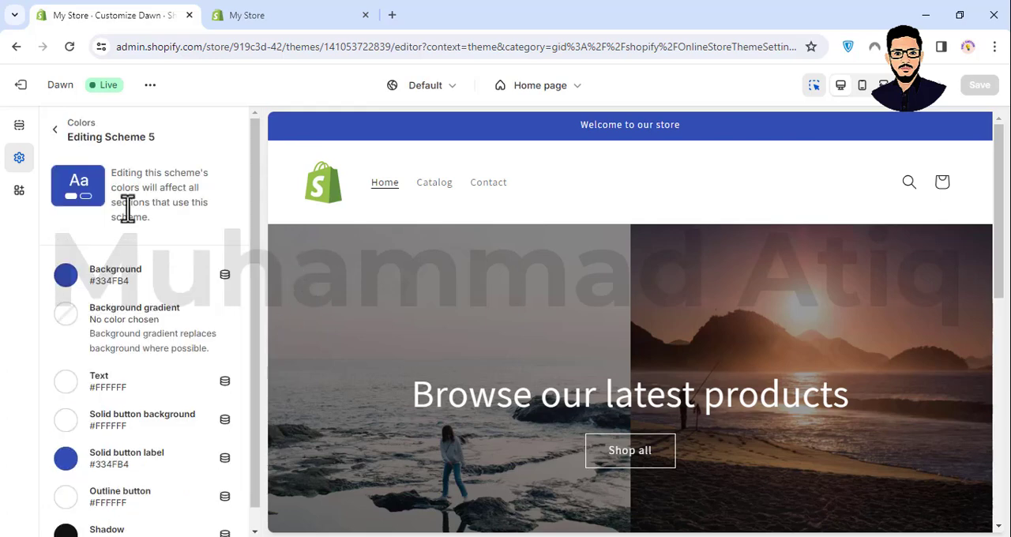
pyautogui.scroll(-1, 115, 288)
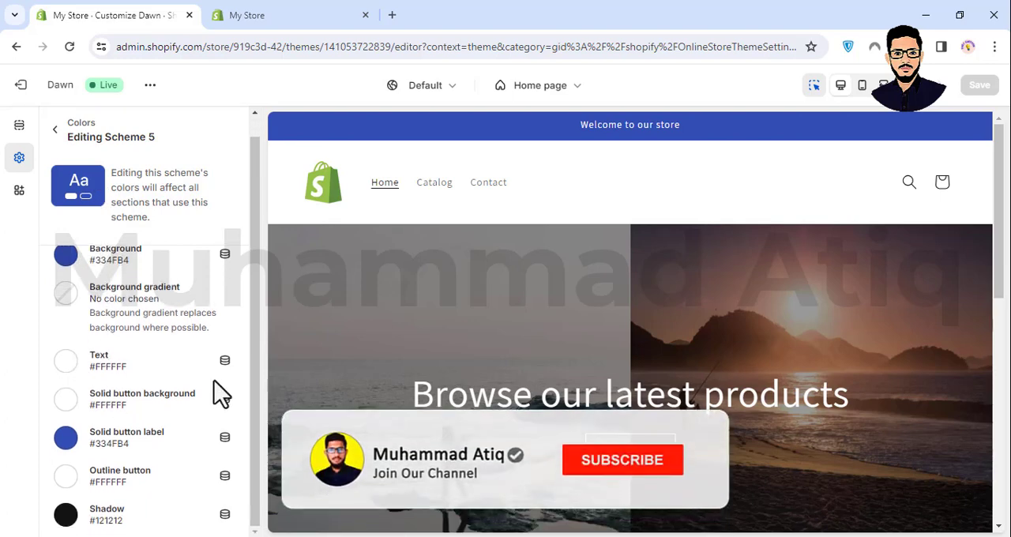
pyautogui.click(68, 366)
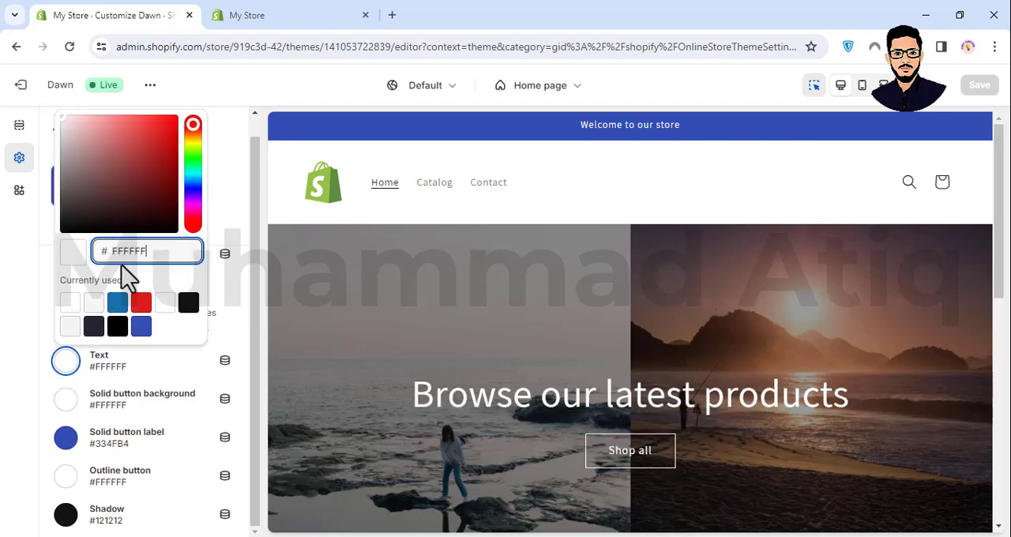
pyautogui.click(147, 393)
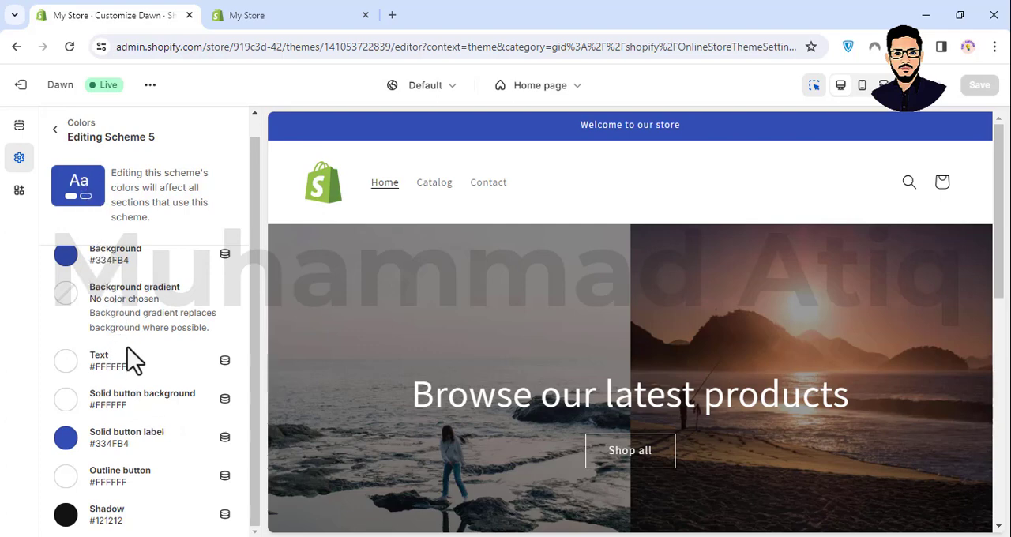
pyautogui.click(55, 129)
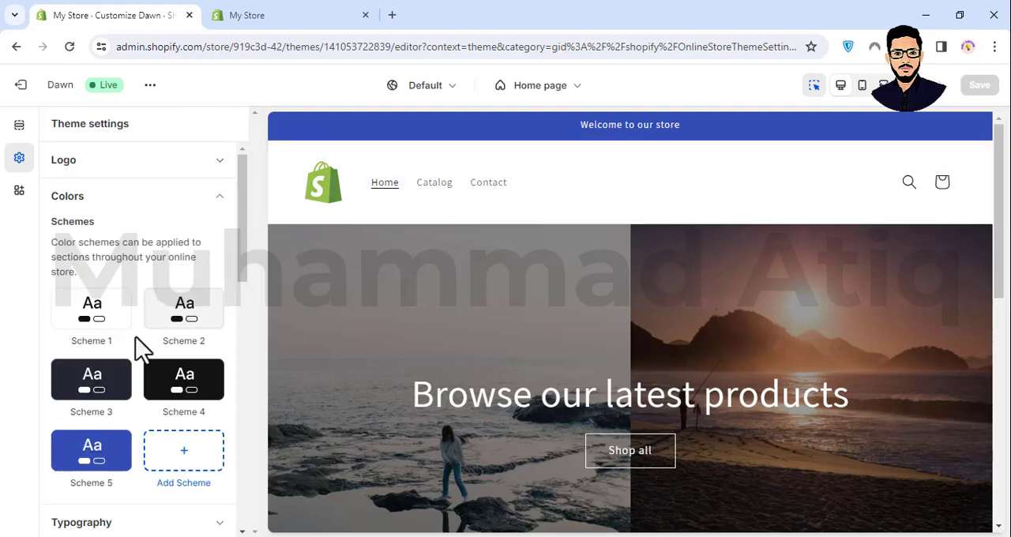
# - In the typography settings, change the headings font to Mono and set the headings font size scale to 105%
pyautogui.scroll(-3, 135, 352)
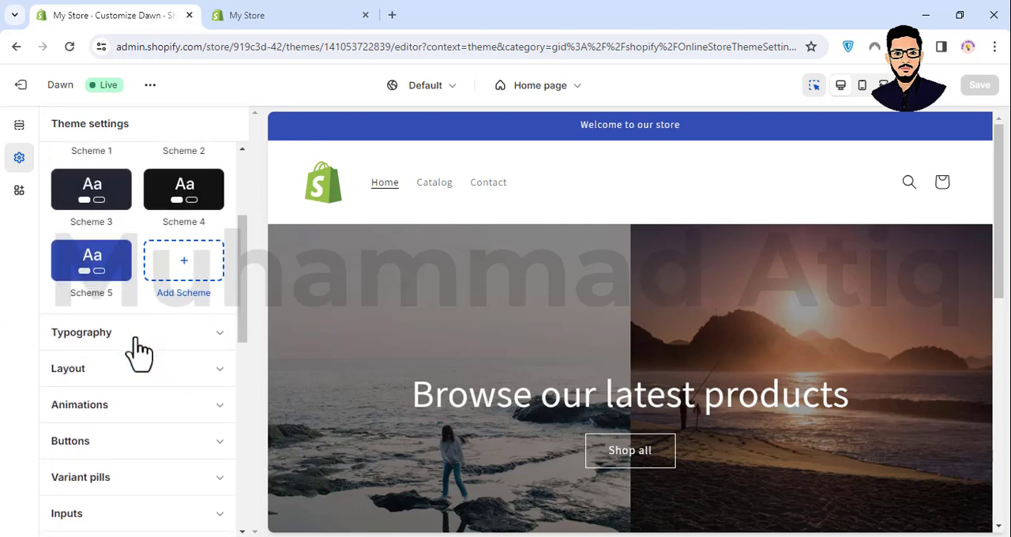
pyautogui.click(110, 330)
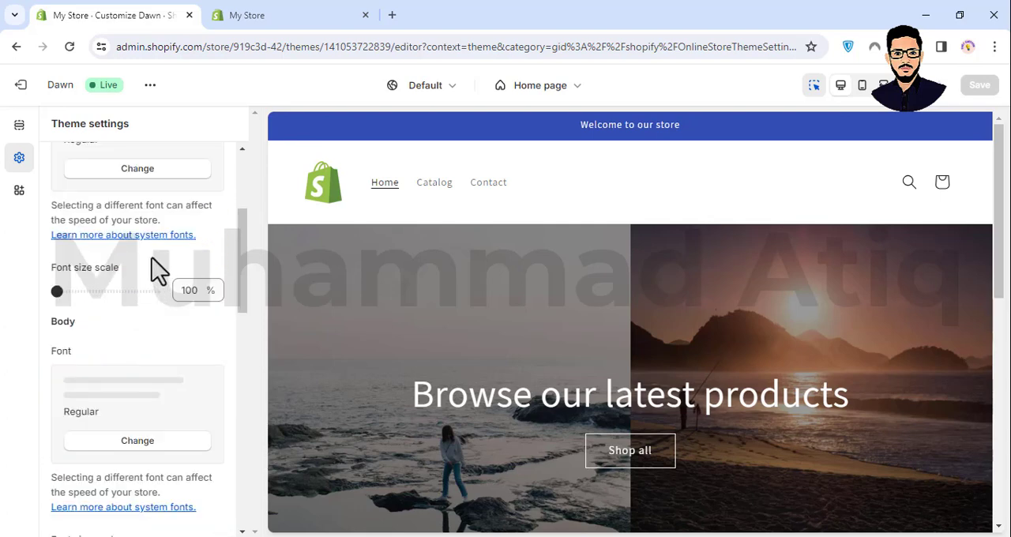
pyautogui.scroll(2, 189, 257)
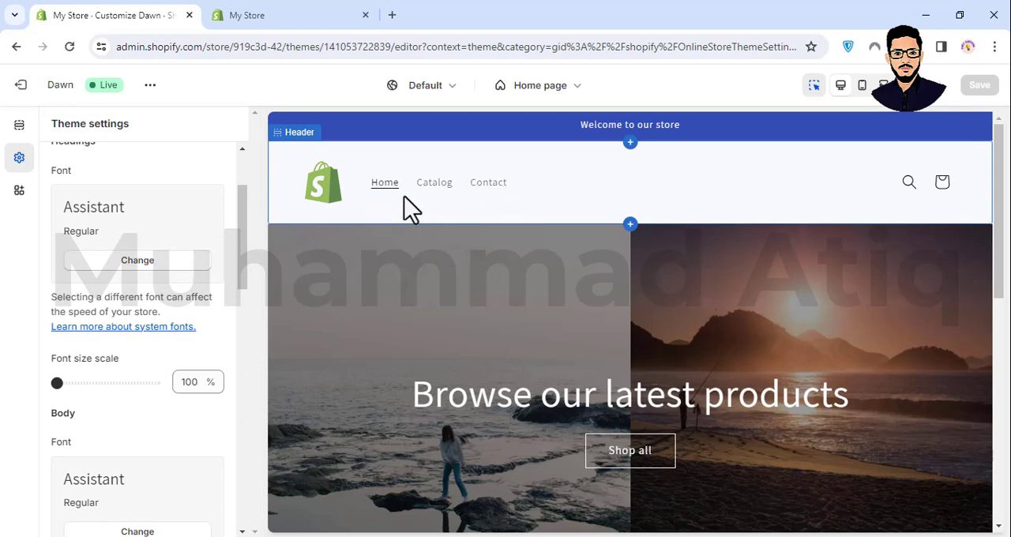
pyautogui.click(109, 261)
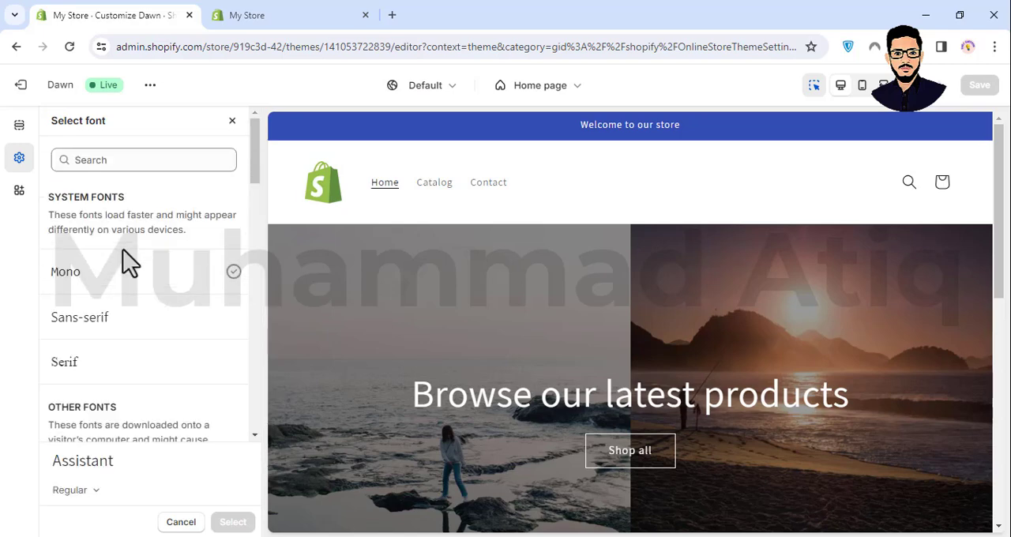
pyautogui.click(189, 294)
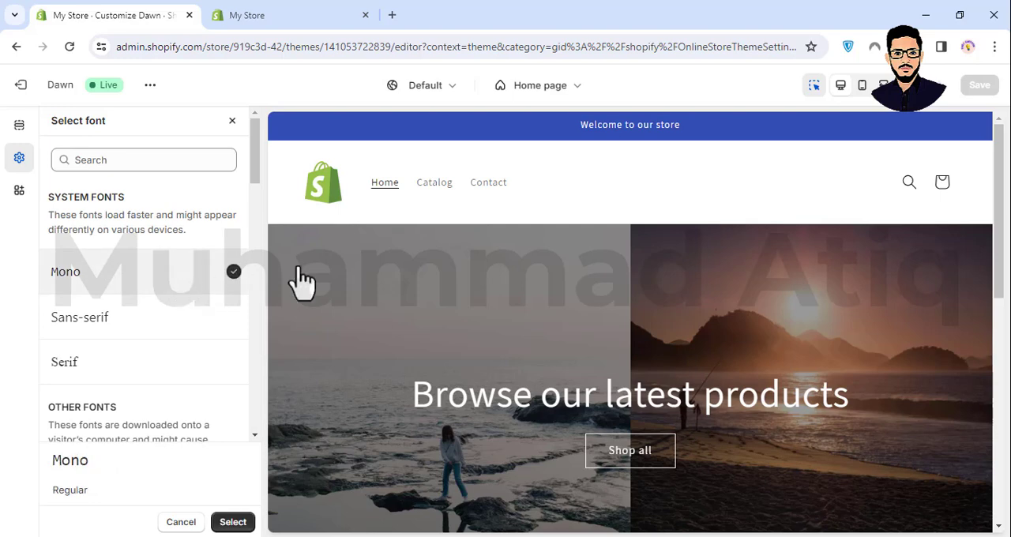
pyautogui.click(241, 525)
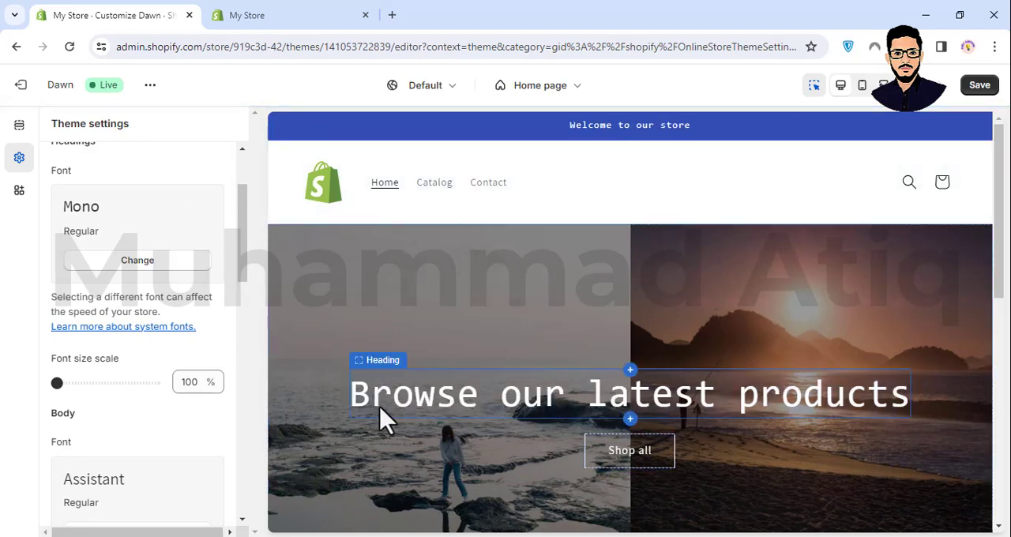
pyautogui.scroll(-2, 118, 284)
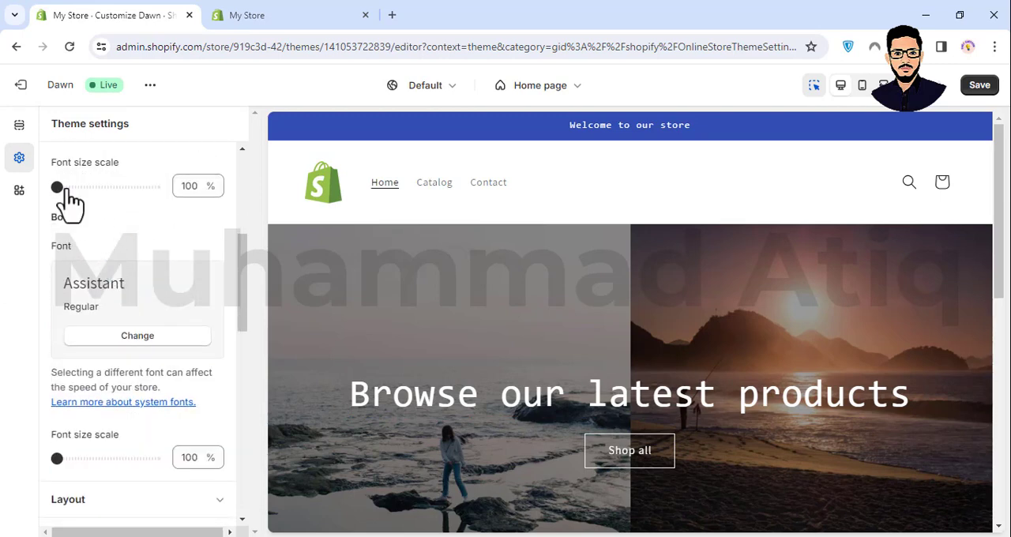
pyautogui.click(68, 189)
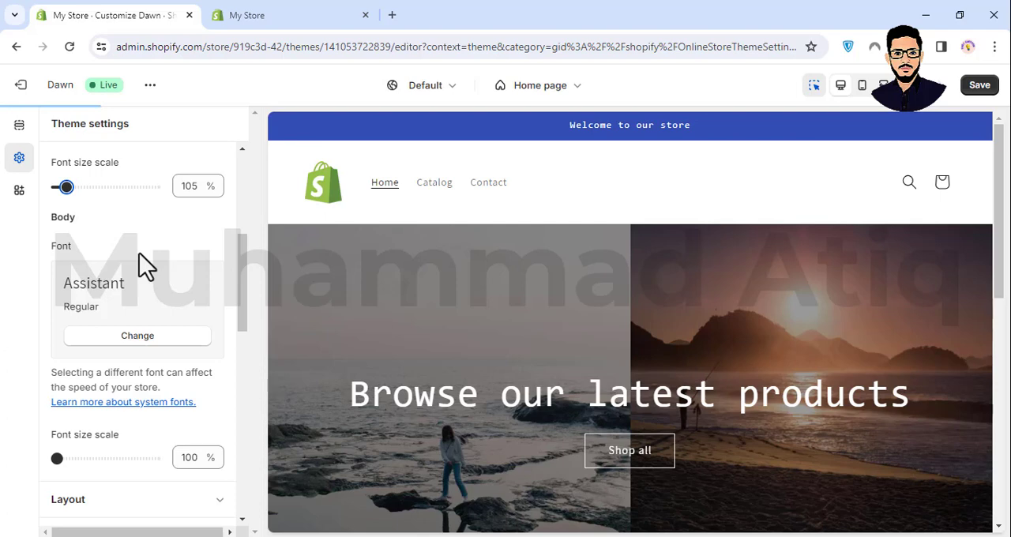
# - Change the body font to Mono in the typography settings
pyautogui.click(141, 347)
pyautogui.click(101, 273)
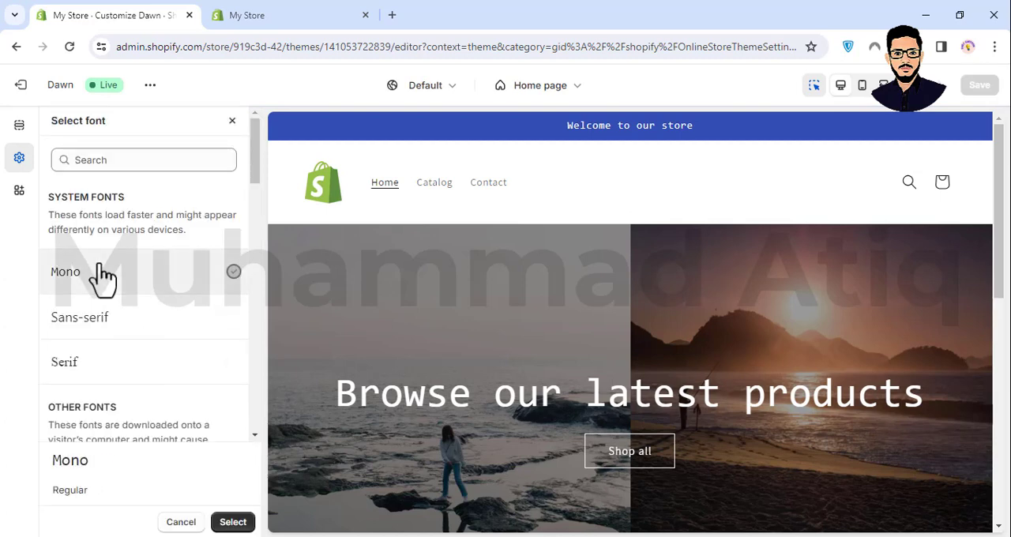
pyautogui.click(233, 523)
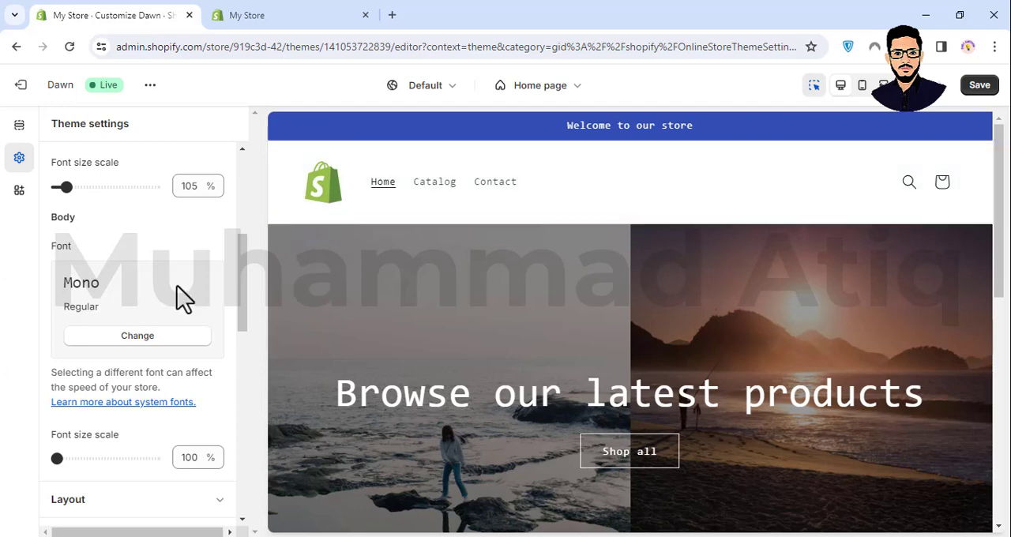
pyautogui.scroll(-2, 183, 299)
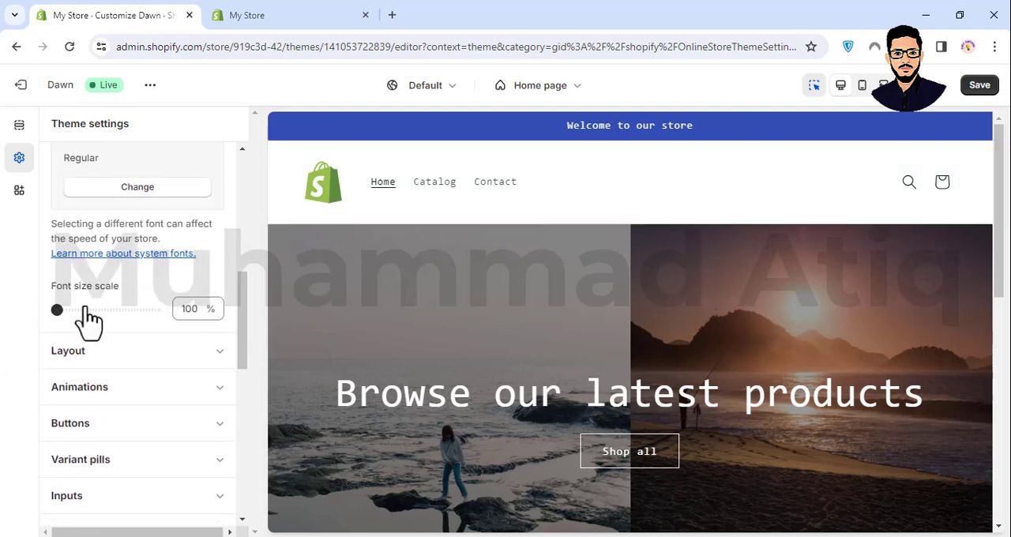
# - Expand the layout settings and examine the page width, template section spacing and grid spacing options against the home page preview
pyautogui.scroll(-1, 87, 320)
pyautogui.scroll(-3, 172, 289)
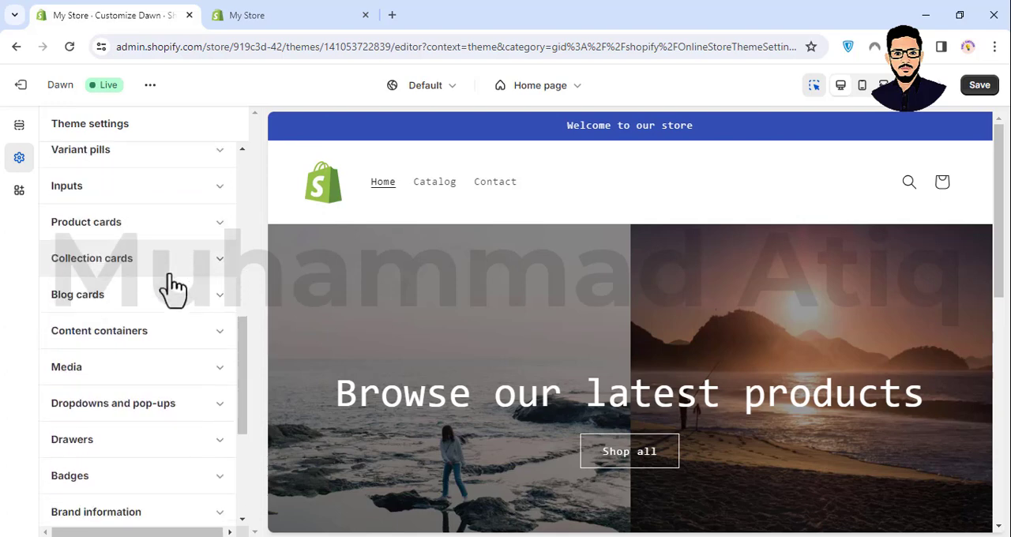
pyautogui.scroll(4, 173, 290)
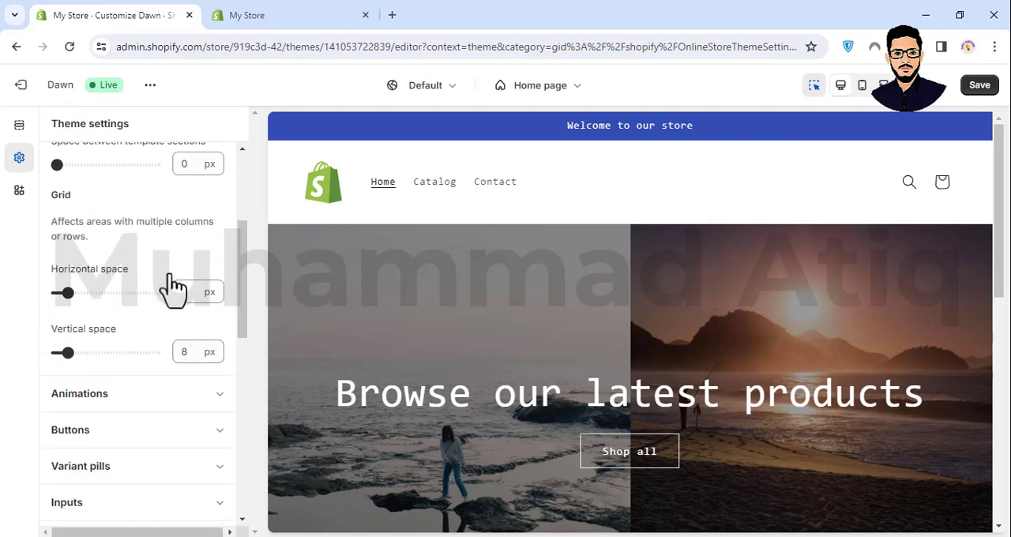
pyautogui.scroll(1, 79, 308)
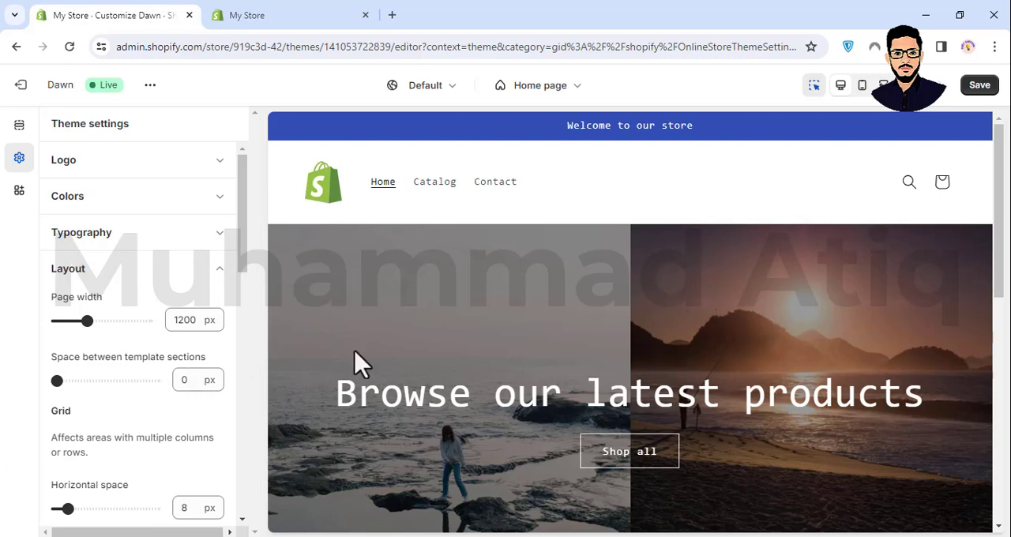
pyautogui.scroll(-10, 433, 366)
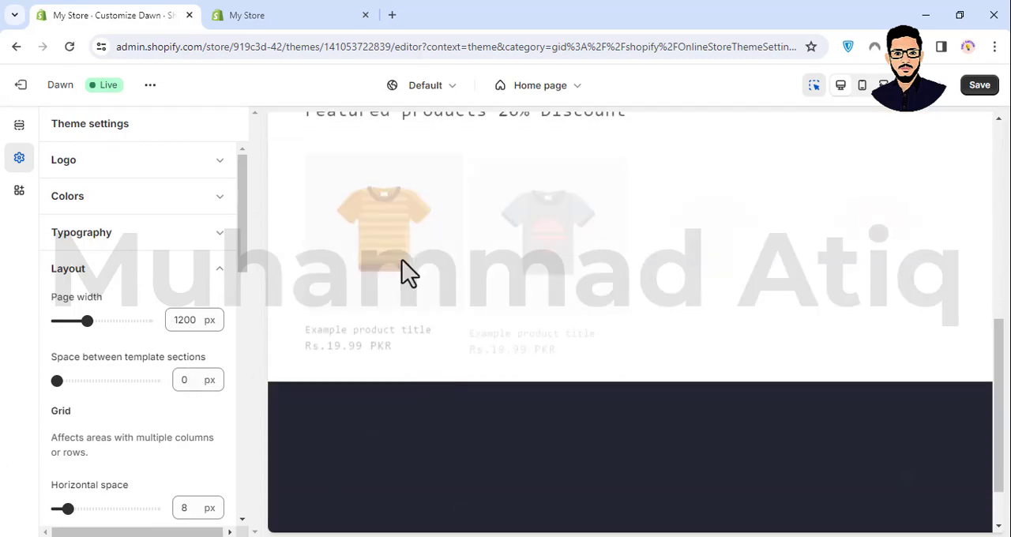
pyautogui.scroll(10, 407, 273)
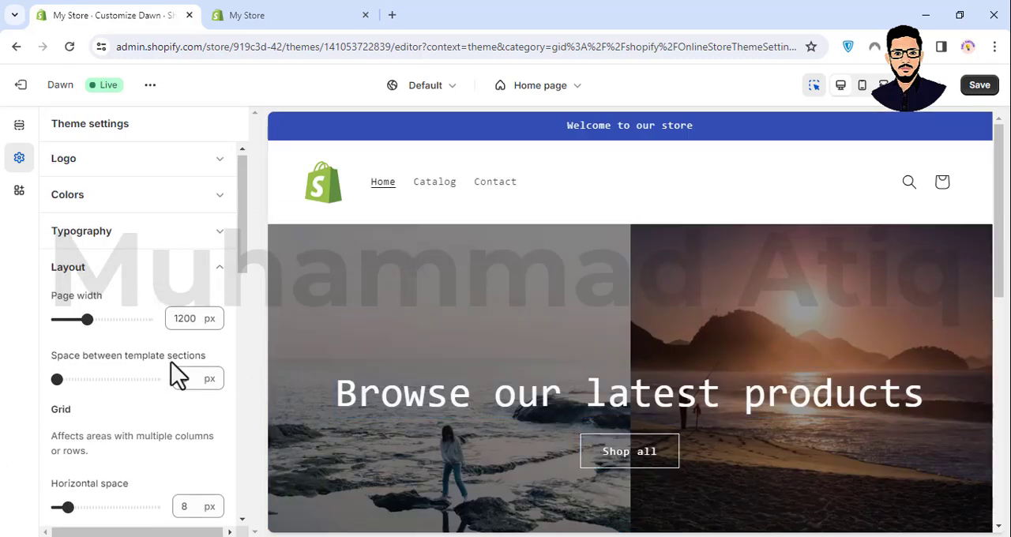
pyautogui.scroll(-5, 176, 373)
pyautogui.scroll(2, 135, 207)
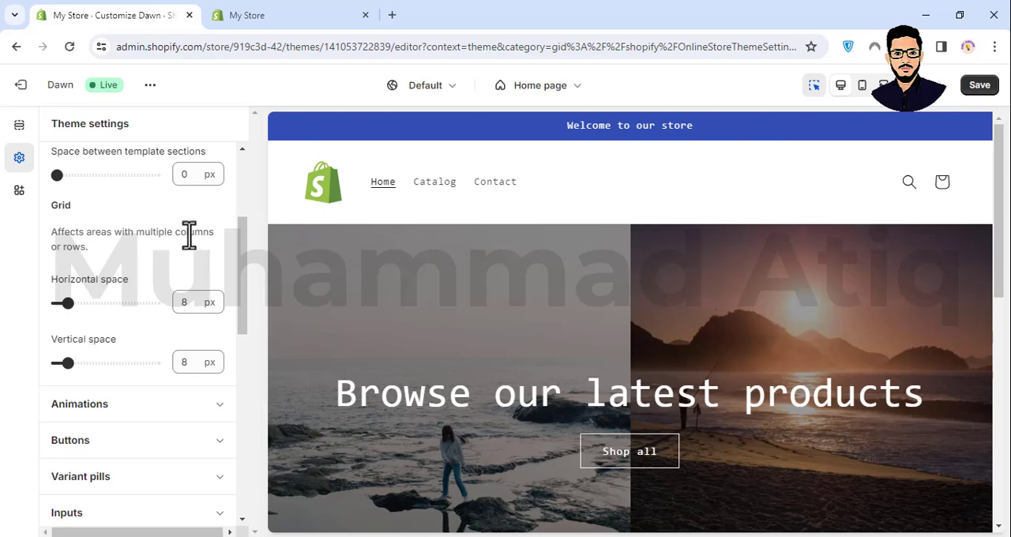
pyautogui.scroll(-1, 454, 289)
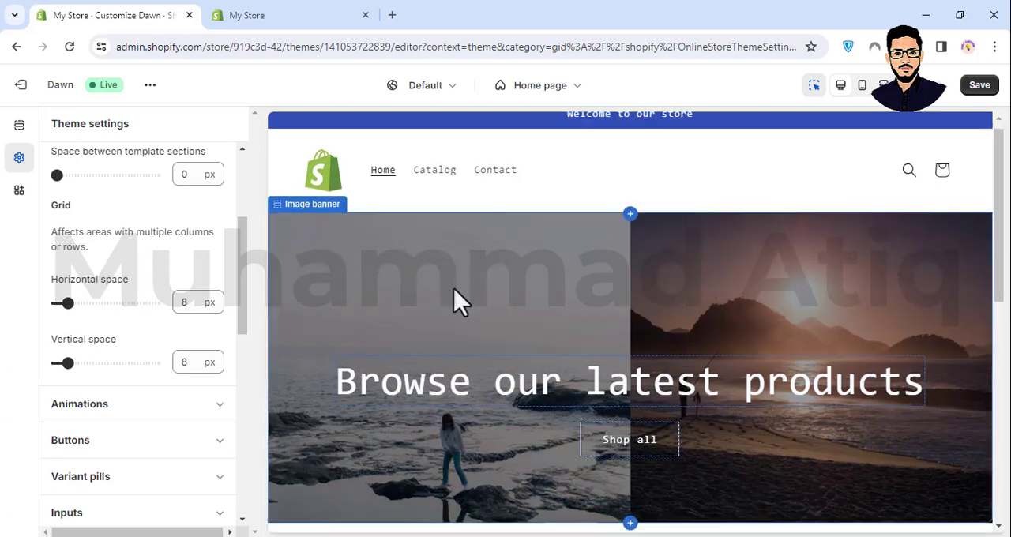
pyautogui.scroll(-3, 454, 290)
pyautogui.scroll(3, 454, 289)
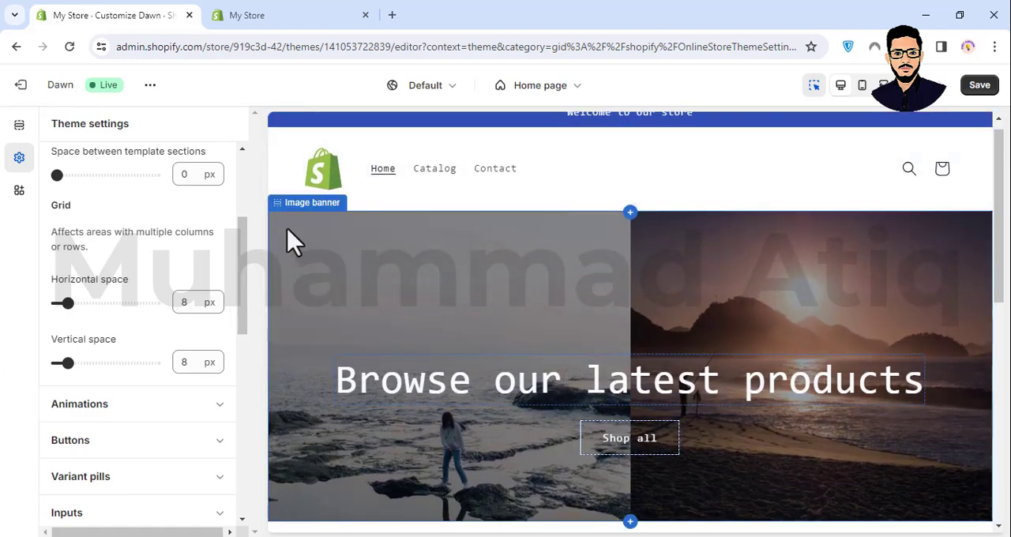
pyautogui.scroll(-5, 583, 248)
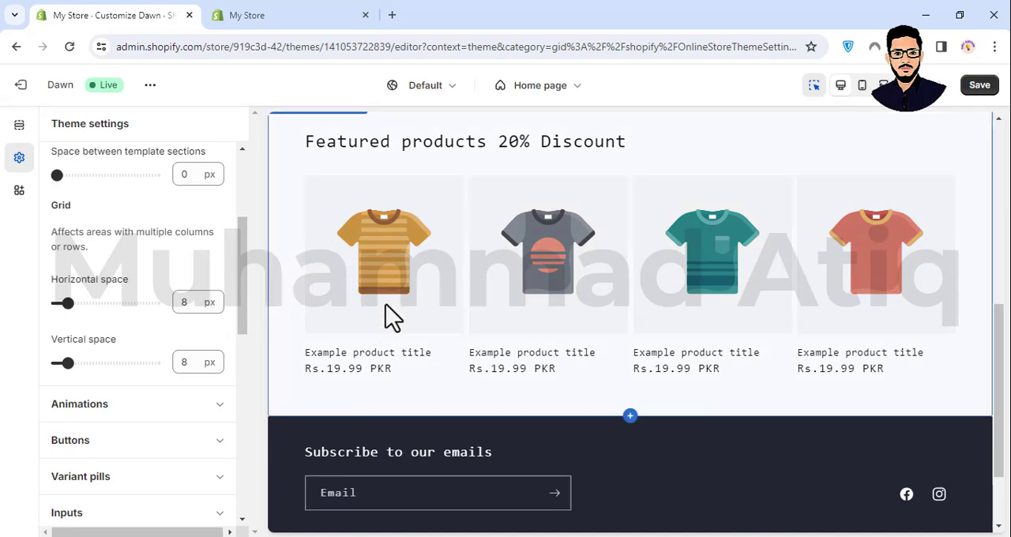
pyautogui.scroll(4, 388, 308)
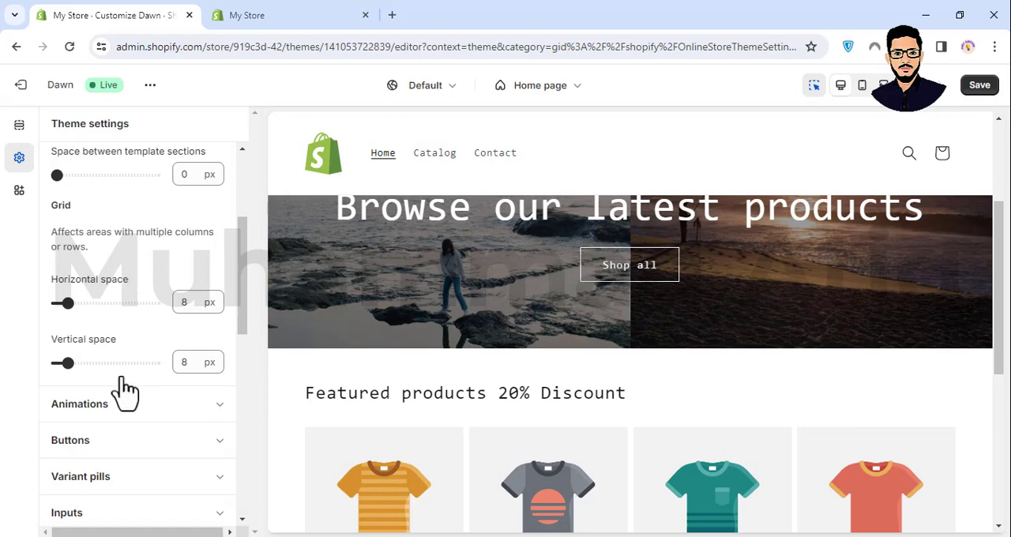
# - In the animation settings, try the Vertical lift hover effect, check the featured products preview and restore the effect to None
pyautogui.click(133, 407)
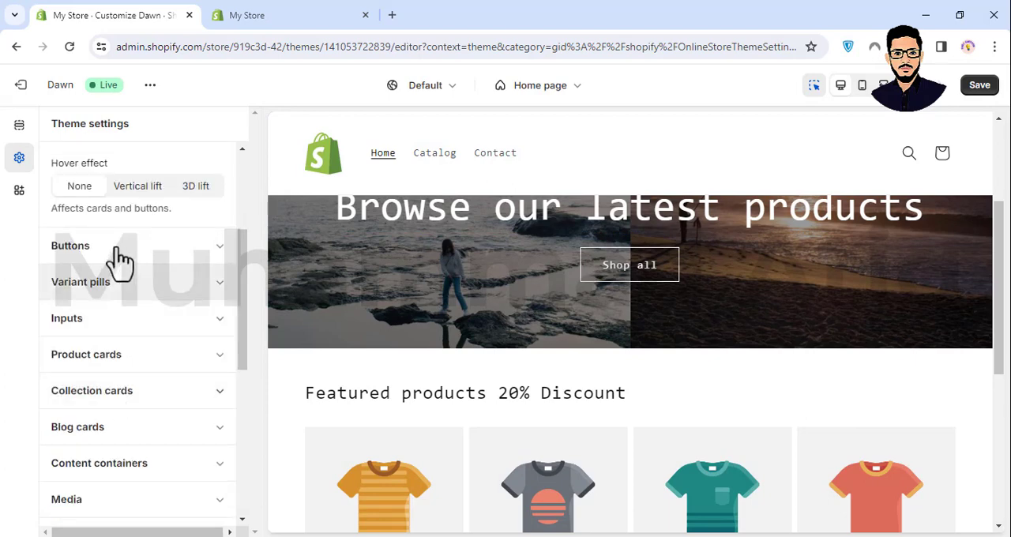
pyautogui.scroll(2, 118, 264)
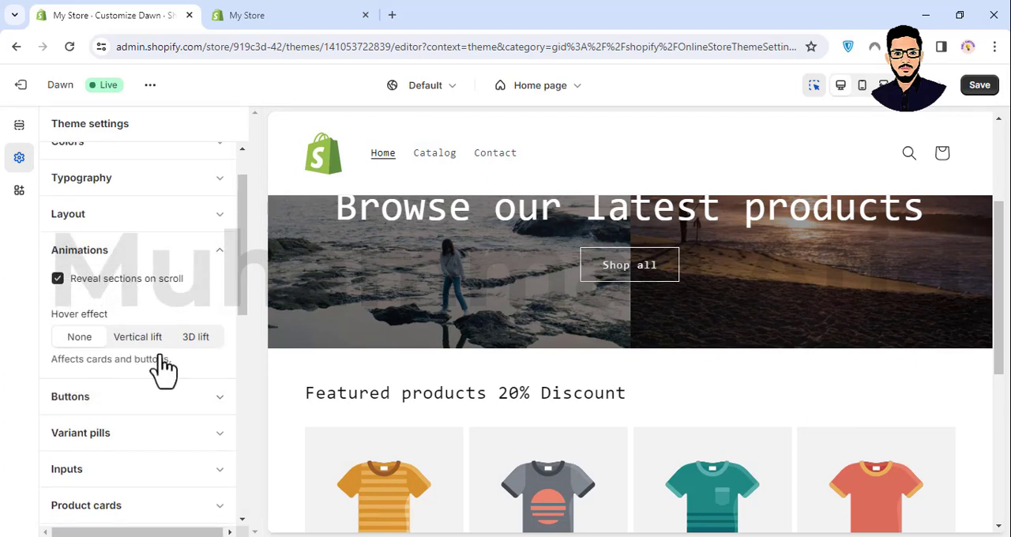
pyautogui.click(139, 338)
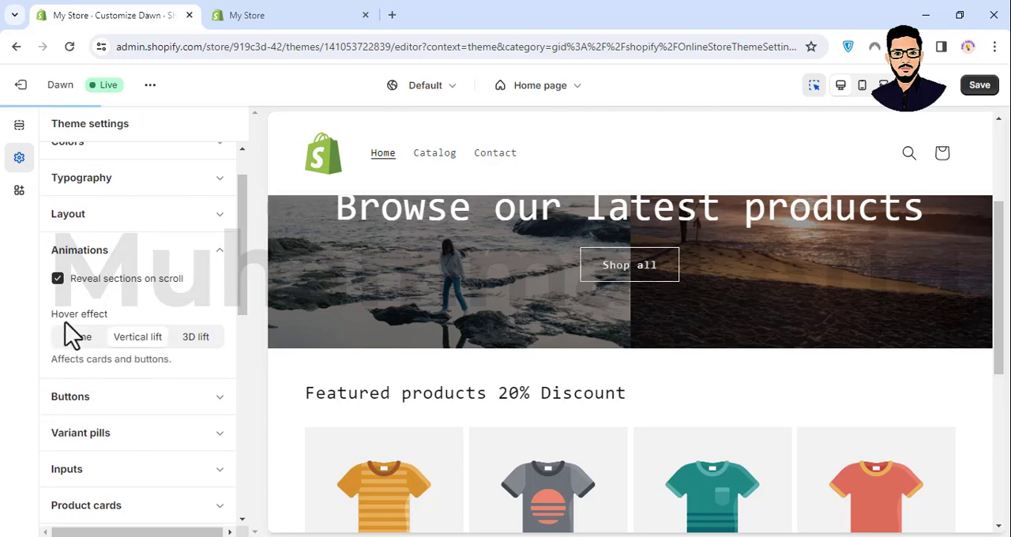
pyautogui.scroll(2, 165, 309)
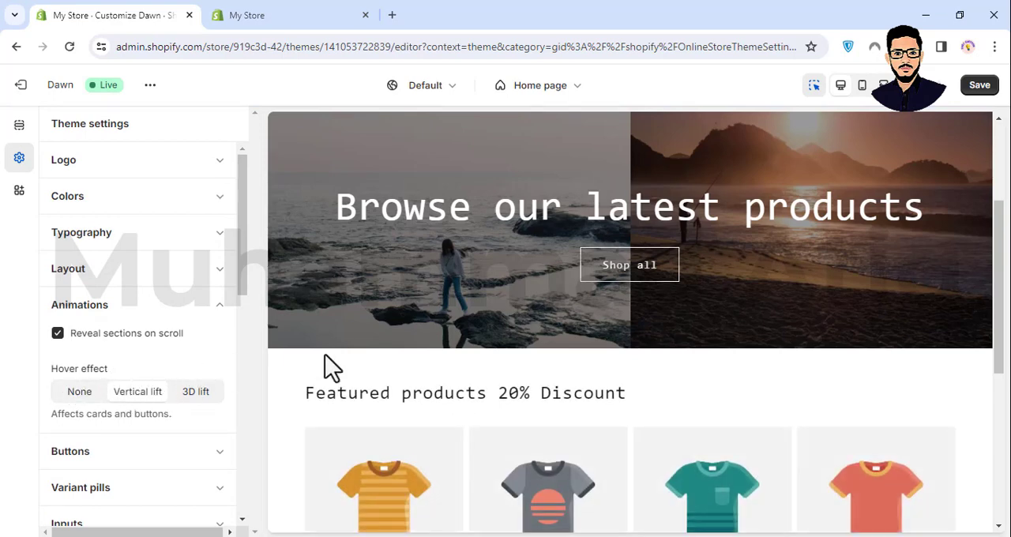
pyautogui.scroll(-5, 411, 388)
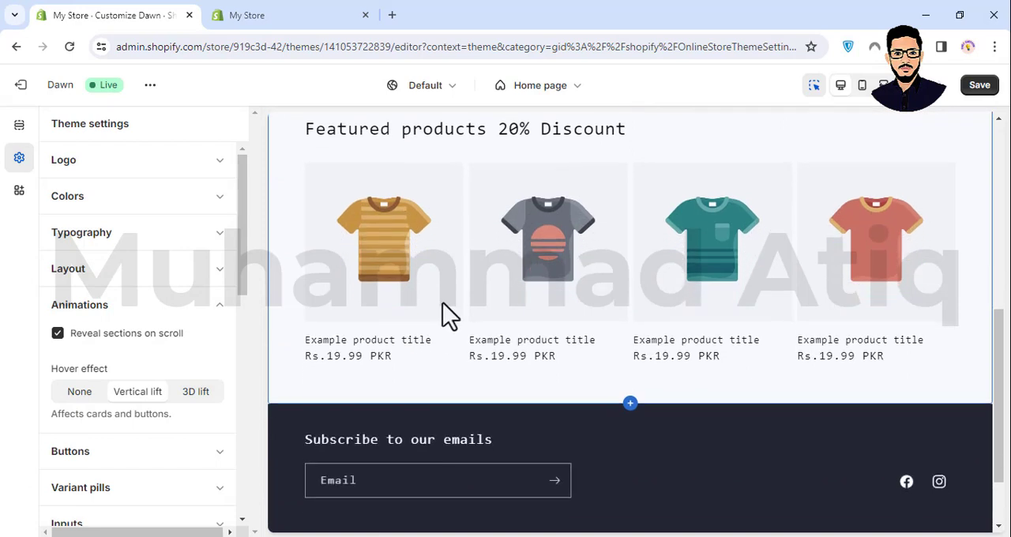
pyautogui.scroll(2, 449, 357)
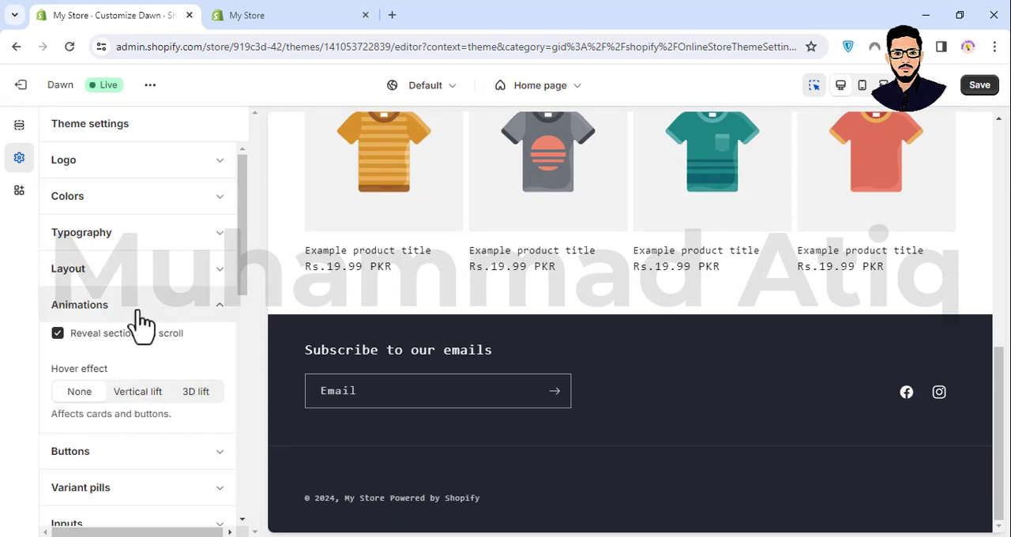
pyautogui.click(221, 320)
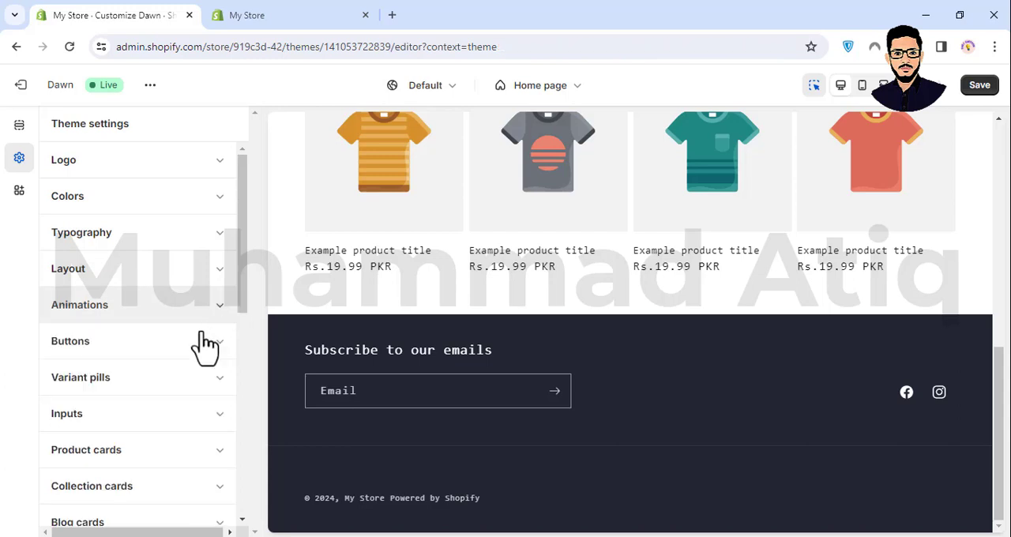
# - Expand the button settings and examine the border thickness, opacity, corner radius and shadow options
pyautogui.scroll(-4, 203, 345)
pyautogui.scroll(3, 176, 316)
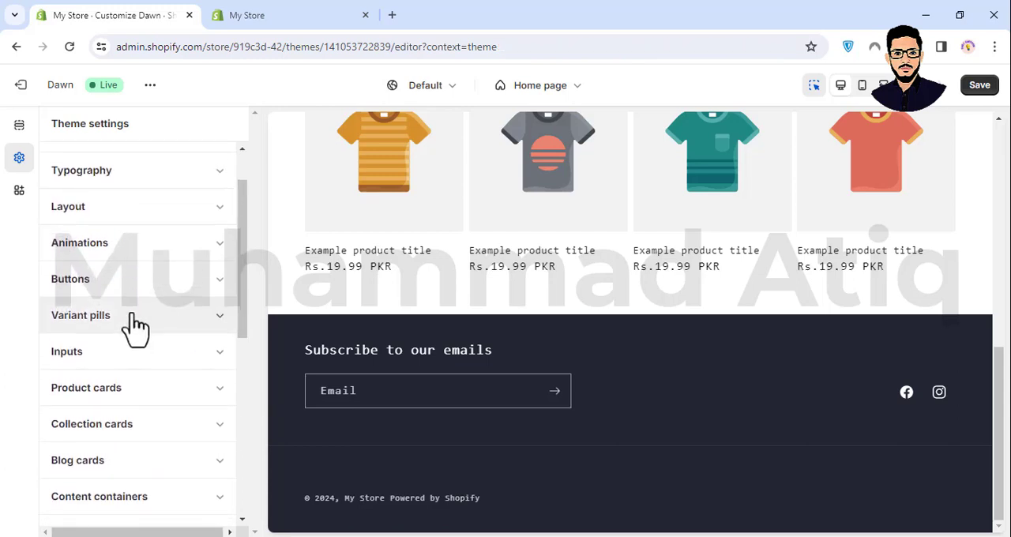
pyautogui.click(115, 286)
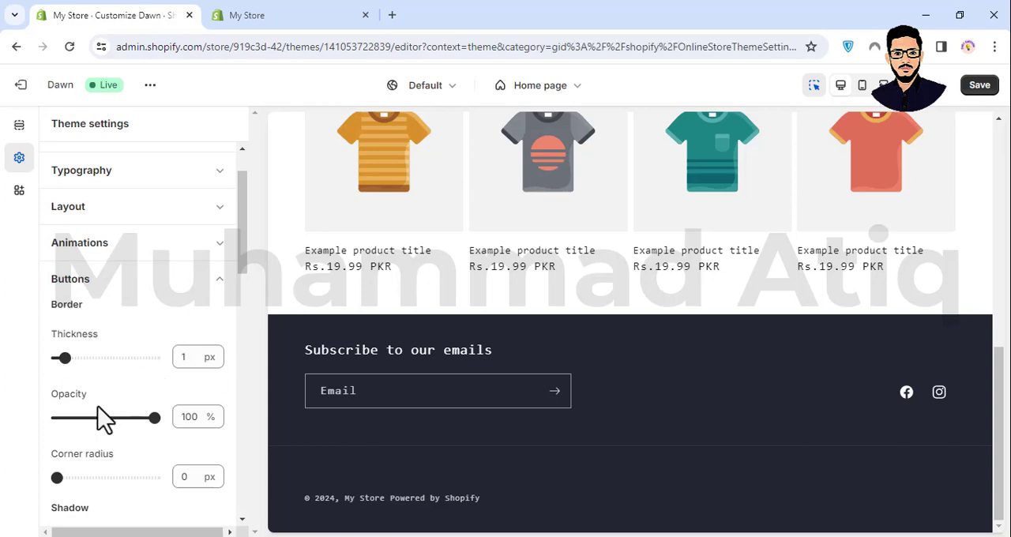
pyautogui.scroll(-3, 96, 431)
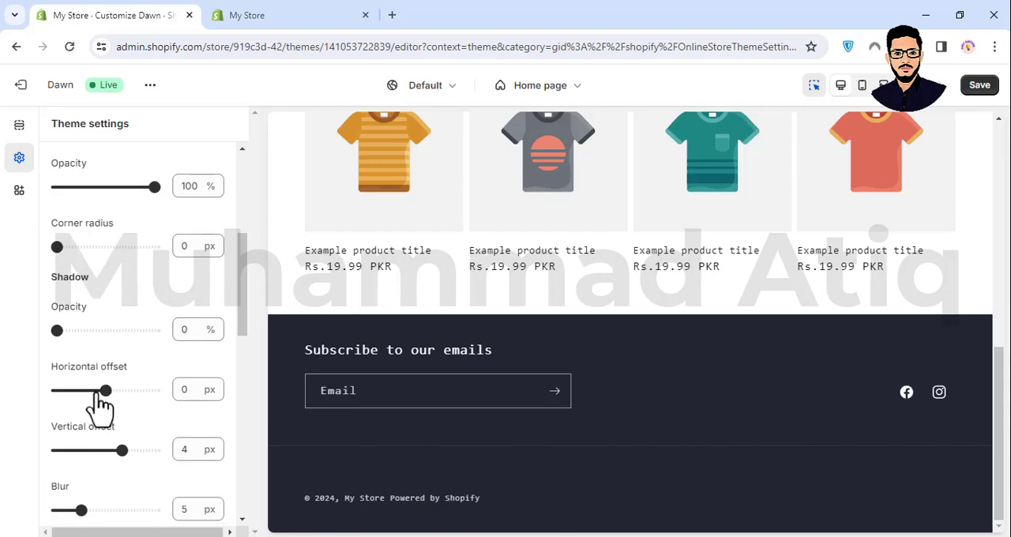
pyautogui.scroll(-1, 100, 395)
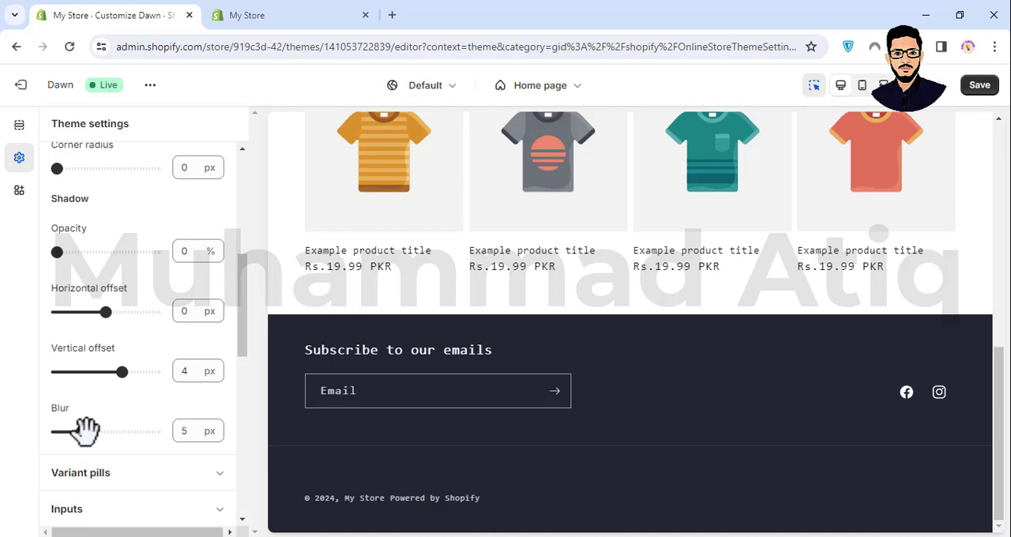
pyautogui.scroll(-2, 86, 431)
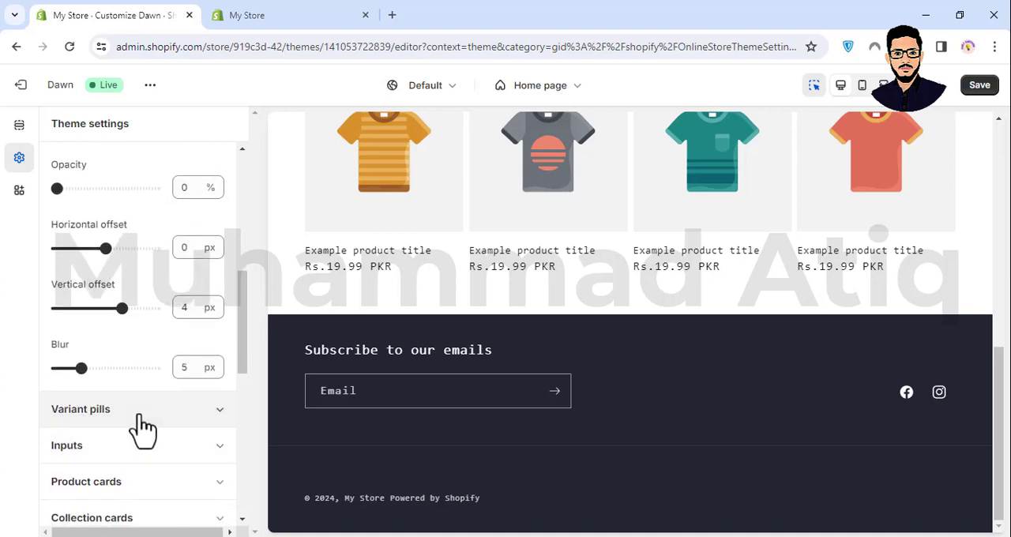
# - Expand the variant pills settings and examine their description, border options and shadow options
pyautogui.click(142, 419)
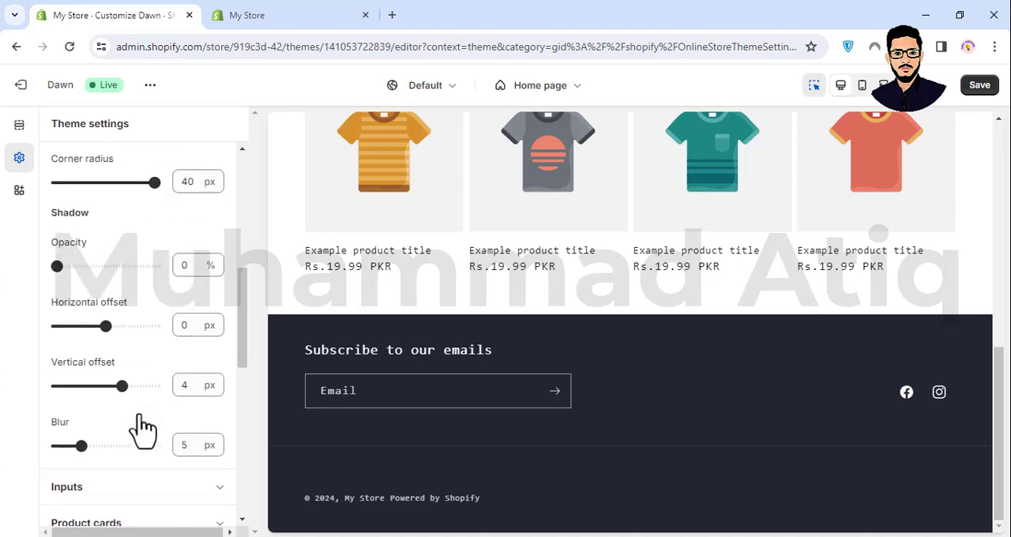
pyautogui.scroll(-4, 142, 426)
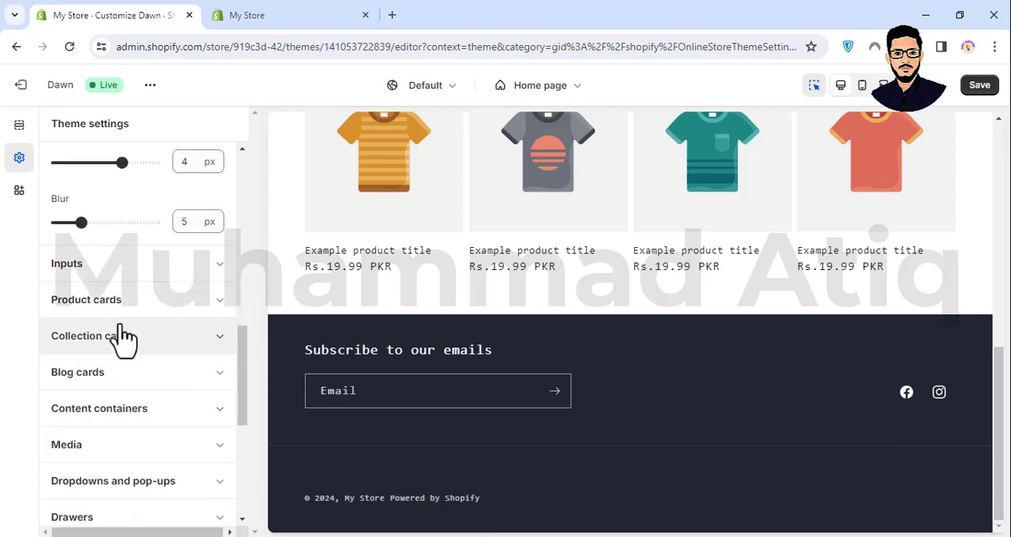
pyautogui.scroll(5, 124, 338)
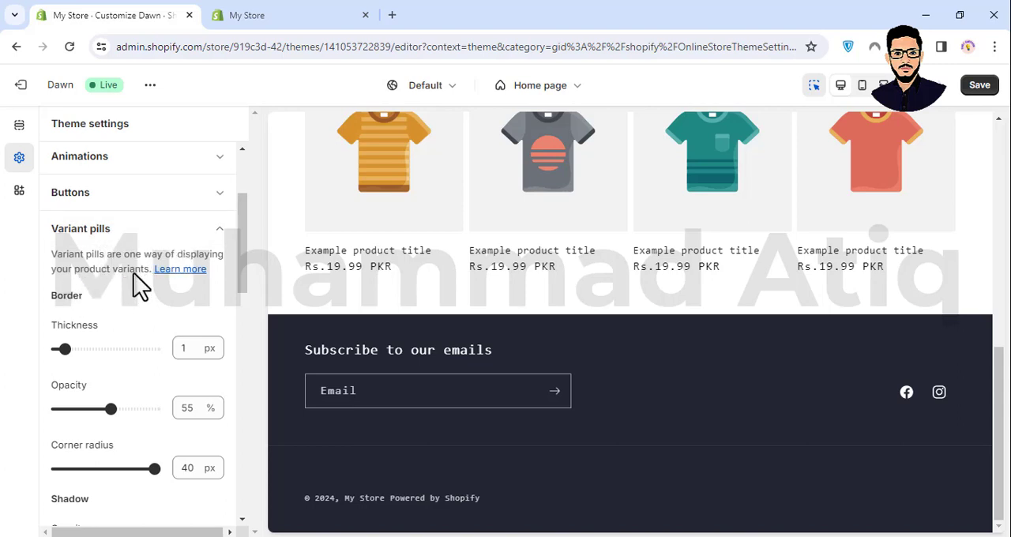
pyautogui.scroll(2, 158, 253)
pyautogui.scroll(-7, 160, 246)
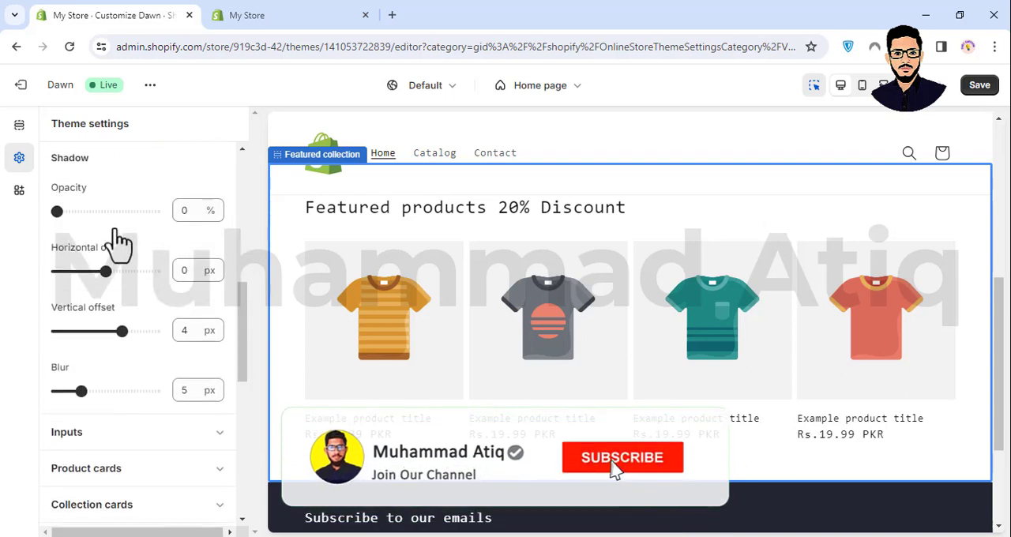
pyautogui.scroll(-1, 166, 267)
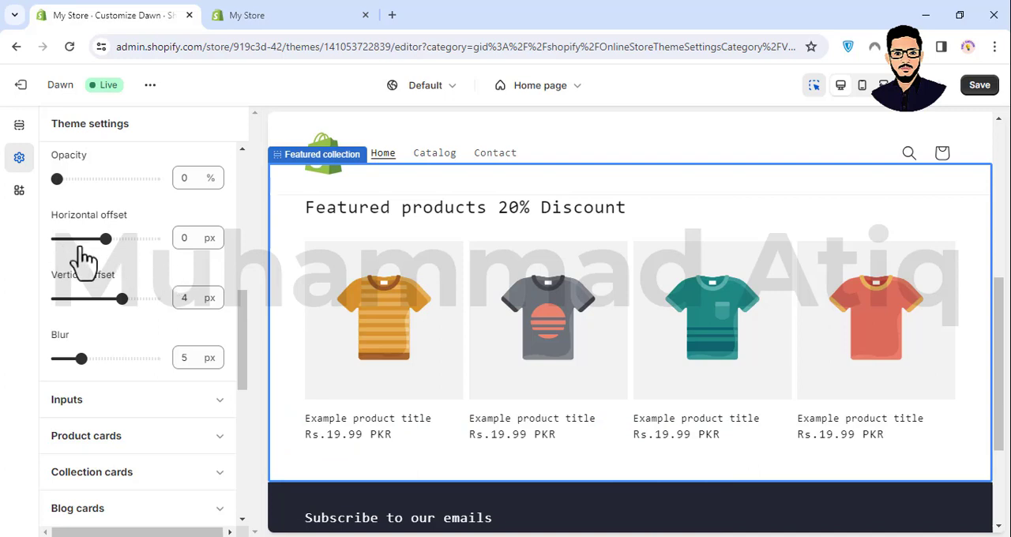
pyautogui.scroll(4, 87, 259)
pyautogui.scroll(-9, 95, 261)
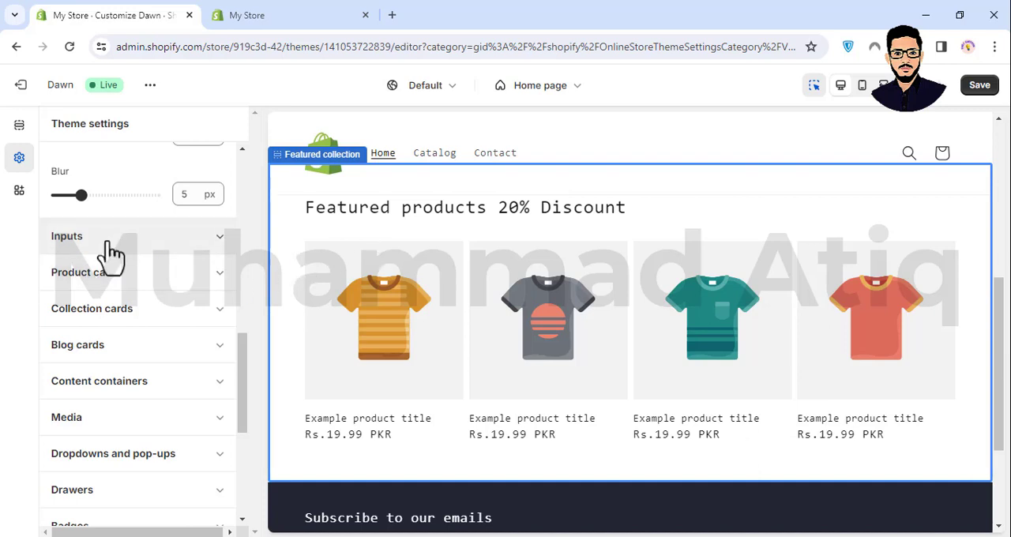
pyautogui.scroll(2, 111, 253)
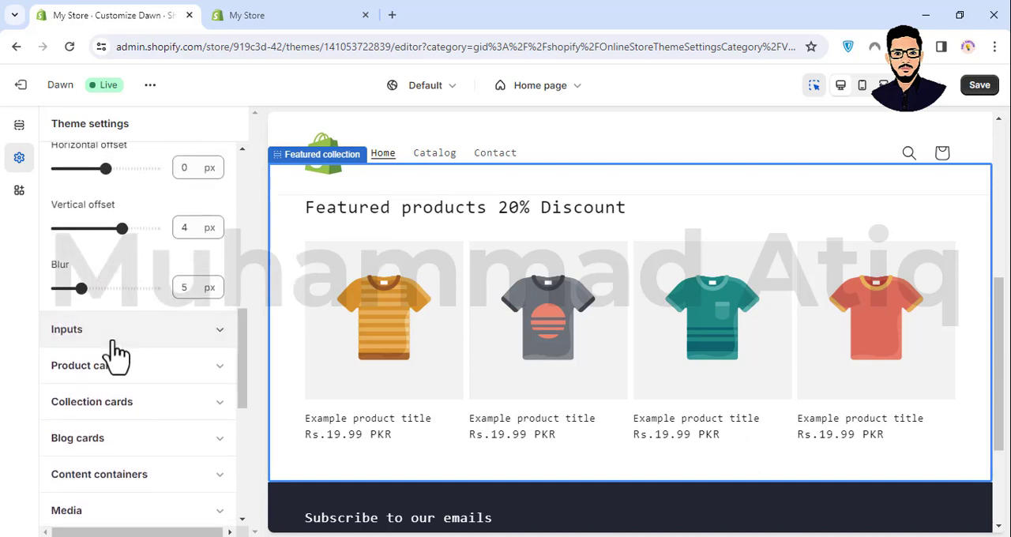
# - Expand the inputs settings to examine their border options, and collapse them to view the remaining setting categories
pyautogui.click(113, 342)
pyautogui.scroll(6, 152, 360)
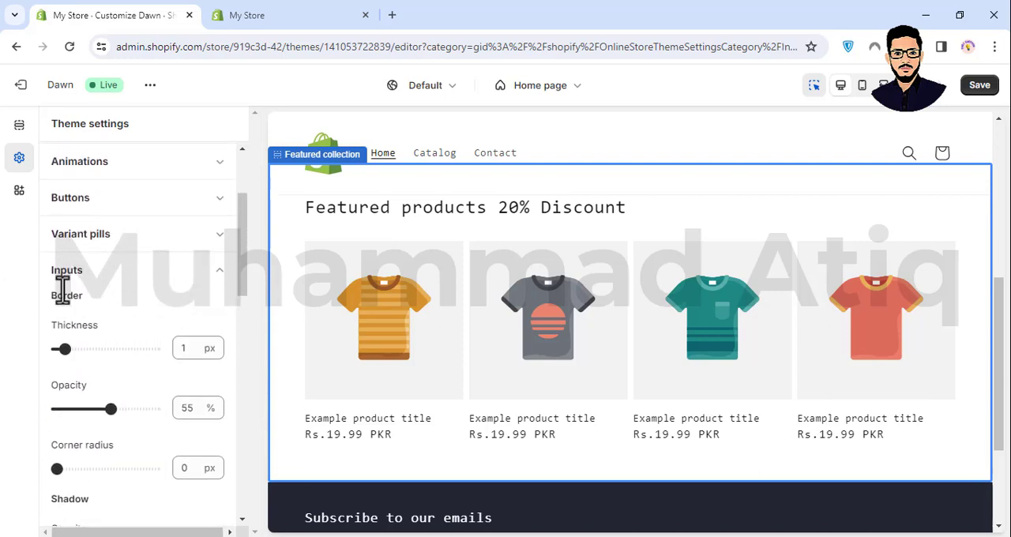
pyautogui.click(128, 273)
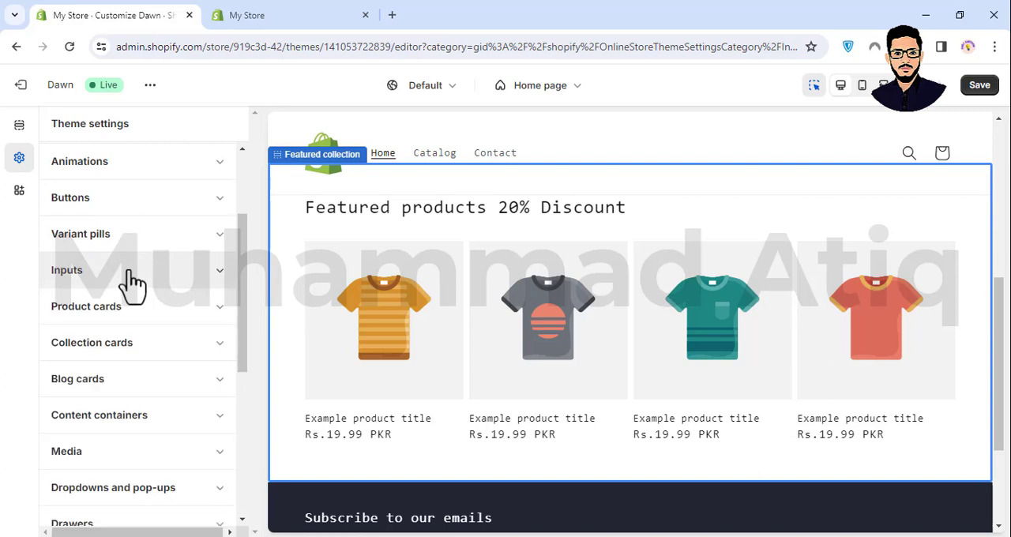
pyautogui.scroll(-2, 108, 245)
pyautogui.scroll(2, 118, 241)
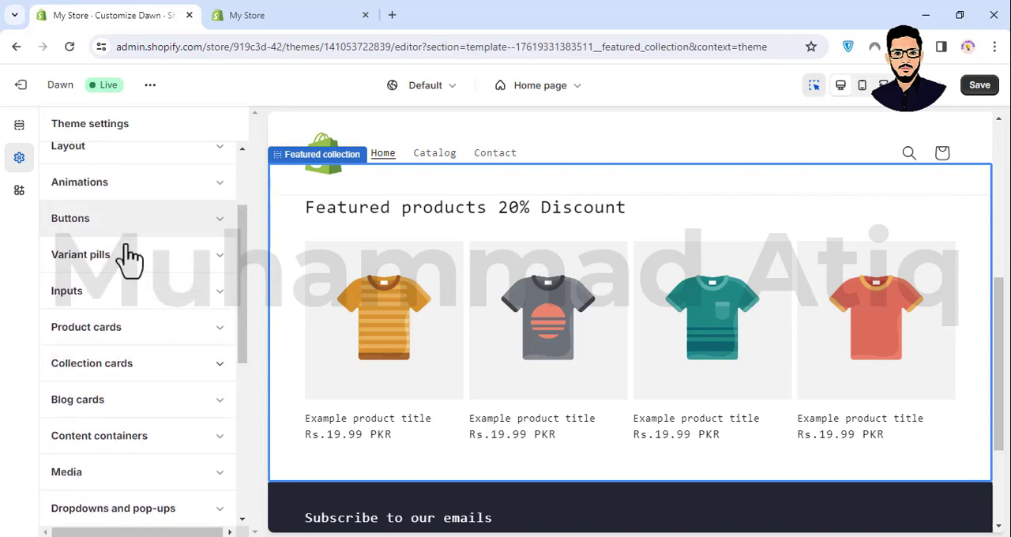
# - Expand the product cards settings and examine the style, image padding, text alignment and color scheme options
pyautogui.click(177, 345)
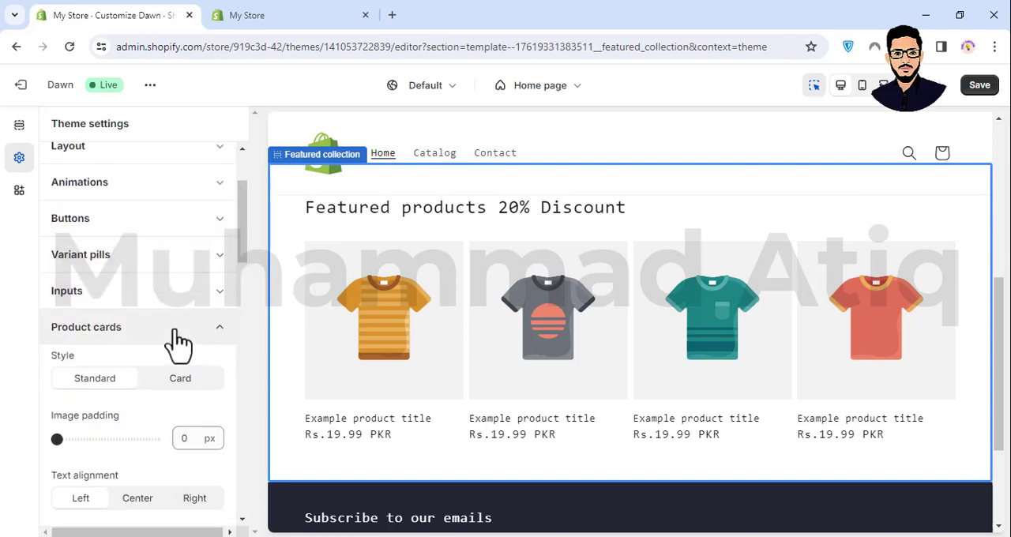
pyautogui.scroll(-2, 153, 332)
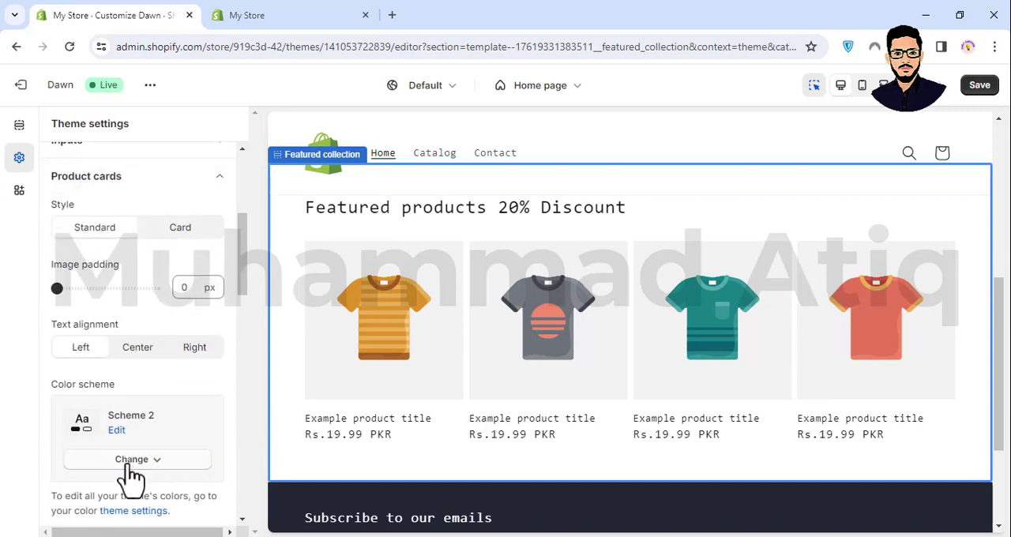
pyautogui.scroll(-1, 130, 474)
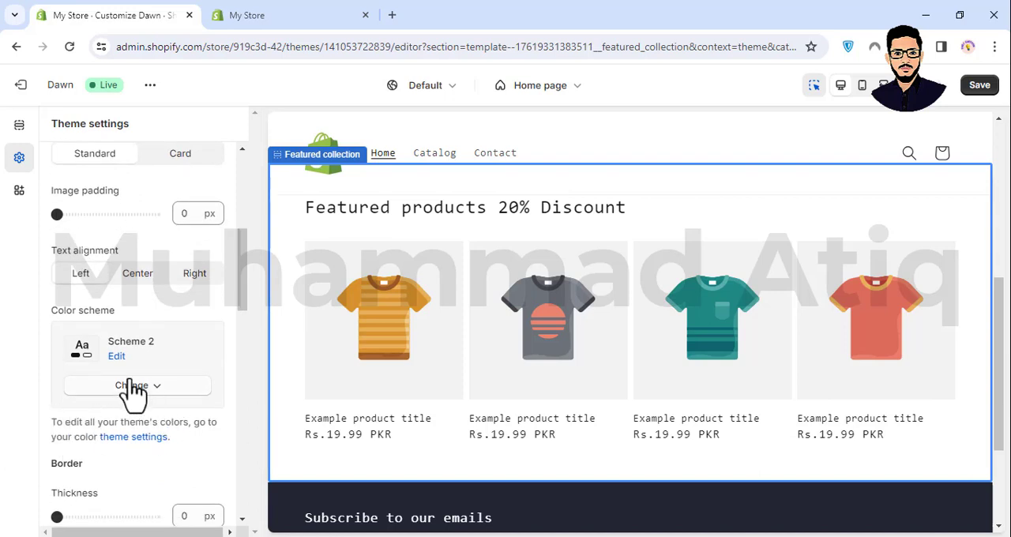
pyautogui.scroll(1, 154, 285)
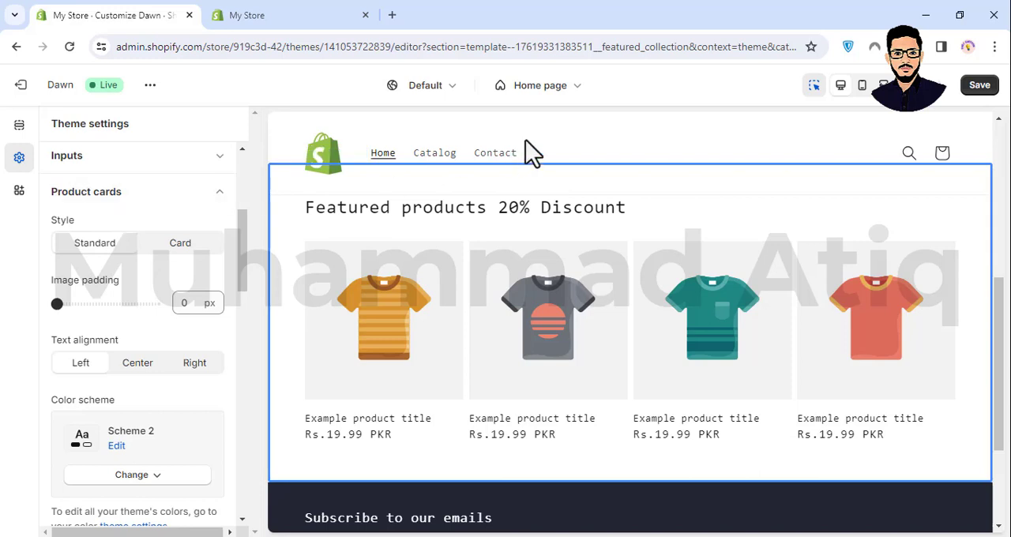
# - Open the list of store page templates, look through its entries and close it without switching from the home page
pyautogui.click(578, 87)
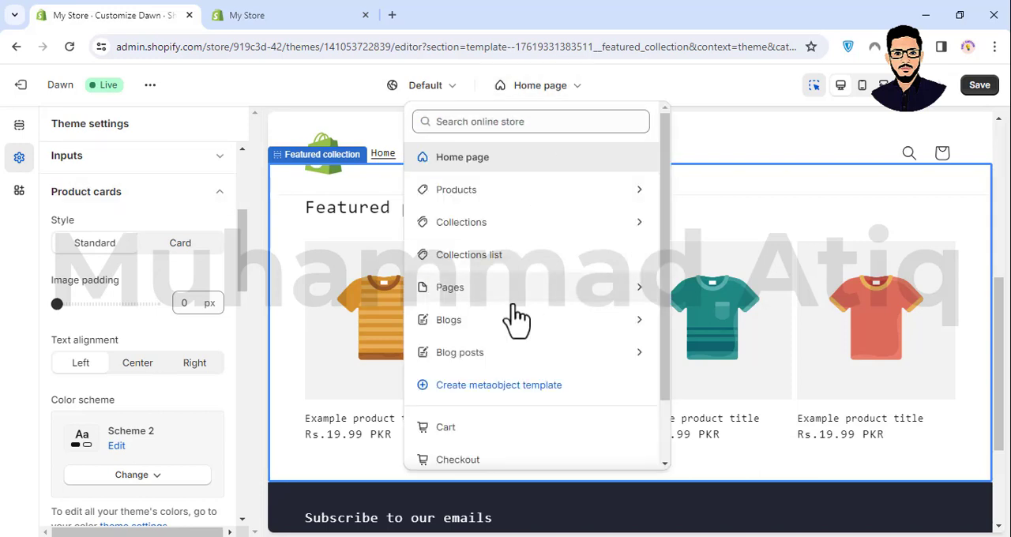
pyautogui.scroll(-1, 505, 324)
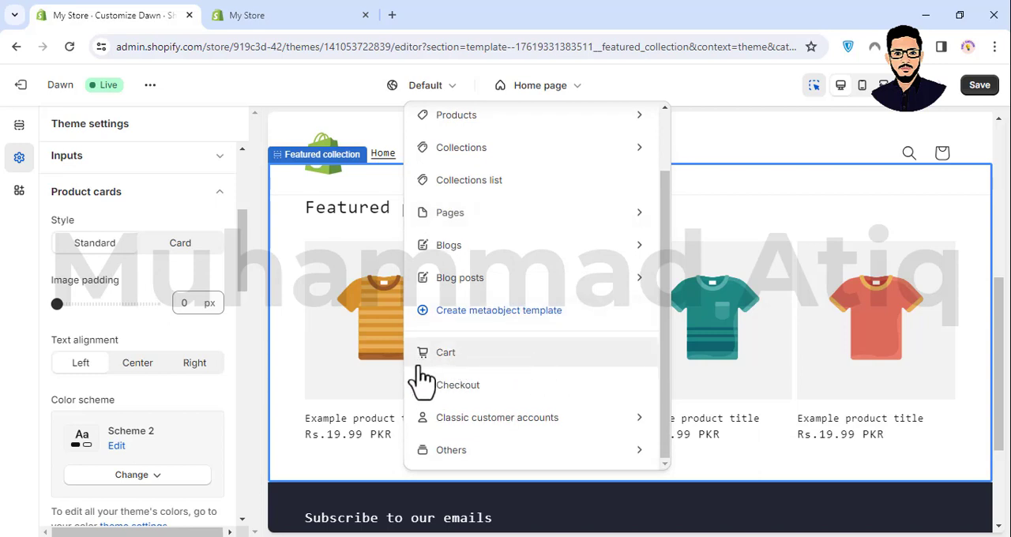
pyautogui.click(319, 93)
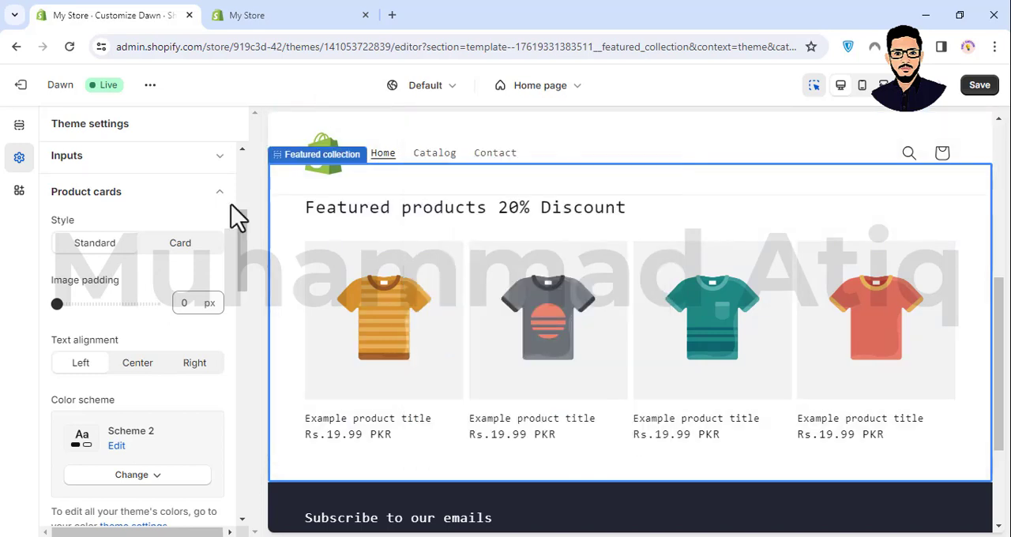
# - Examine the product cards' text alignment, border and shadow options down to the end of the section
pyautogui.scroll(3, 182, 267)
pyautogui.scroll(-3, 94, 340)
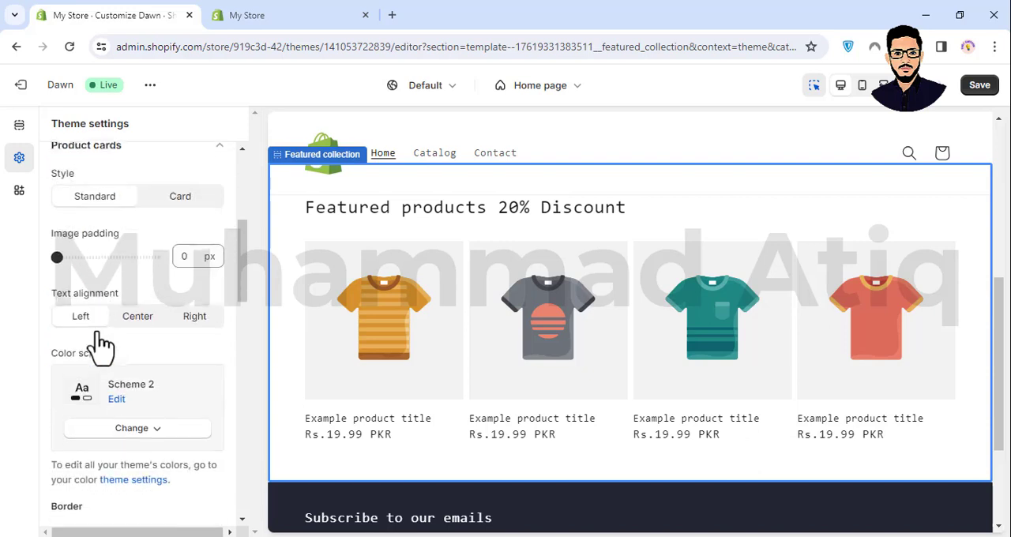
pyautogui.scroll(2, 97, 350)
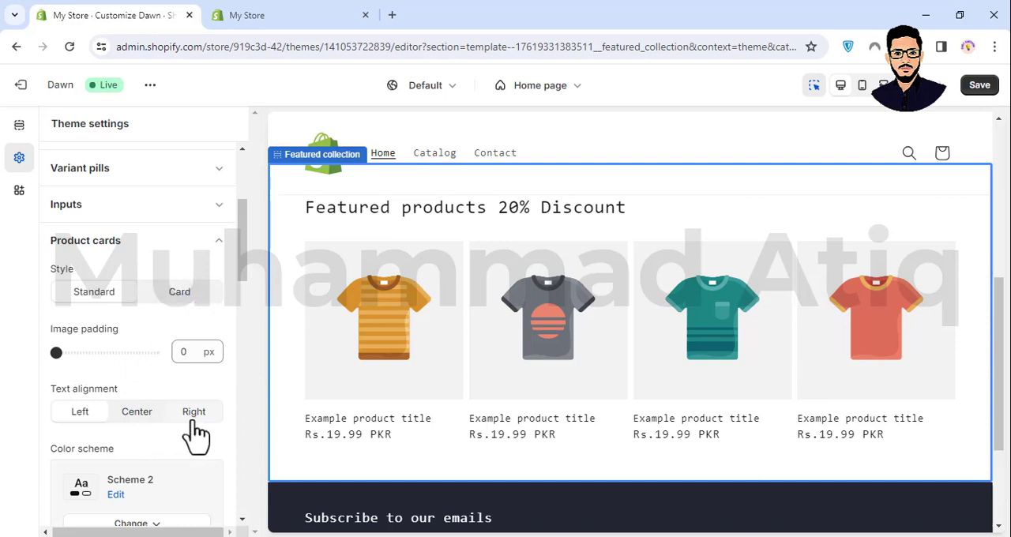
pyautogui.scroll(-2, 194, 434)
pyautogui.scroll(-3, 162, 345)
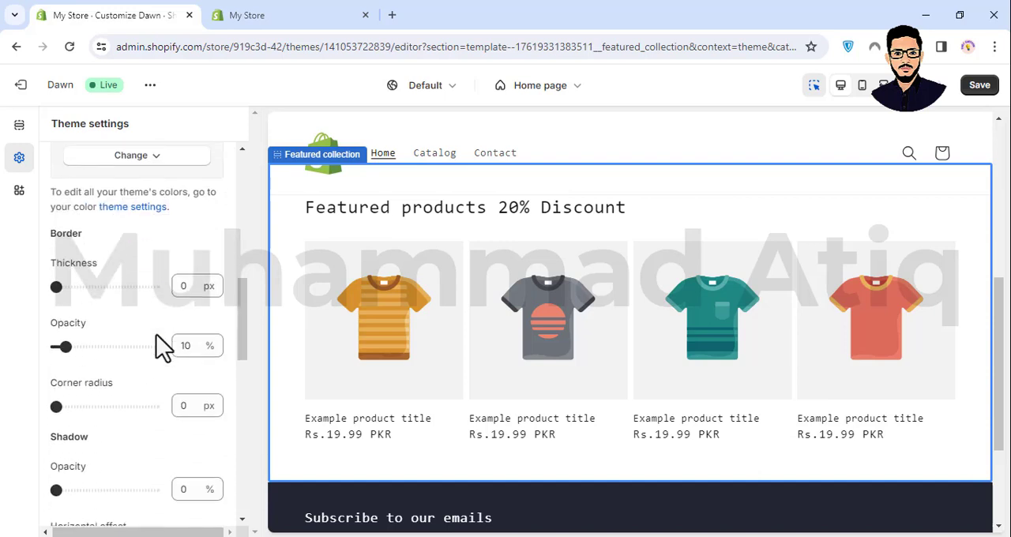
pyautogui.scroll(-6, 163, 345)
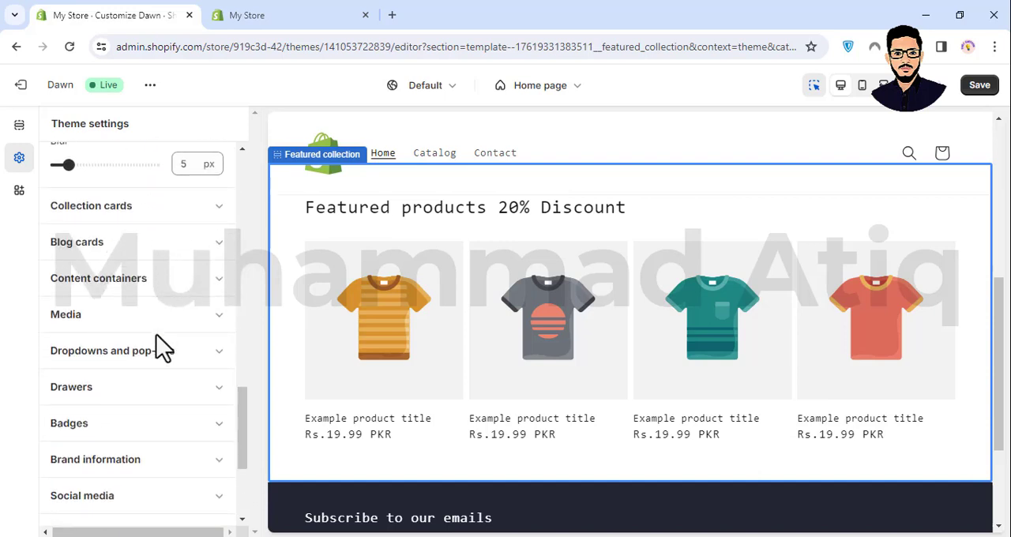
# - Expand the badges settings and examine the sale and sold out badge color schemes
pyautogui.scroll(-1, 154, 328)
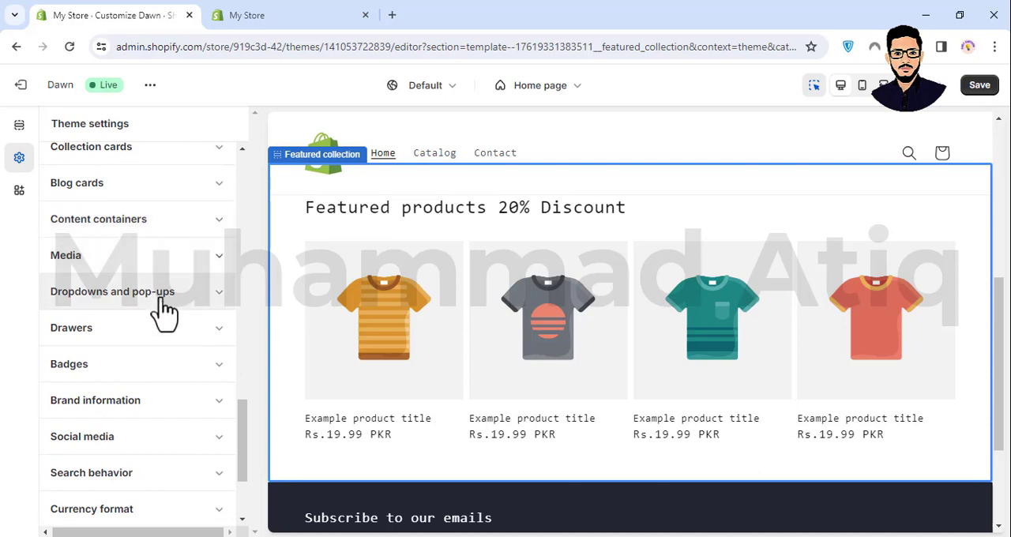
pyautogui.scroll(-2, 164, 312)
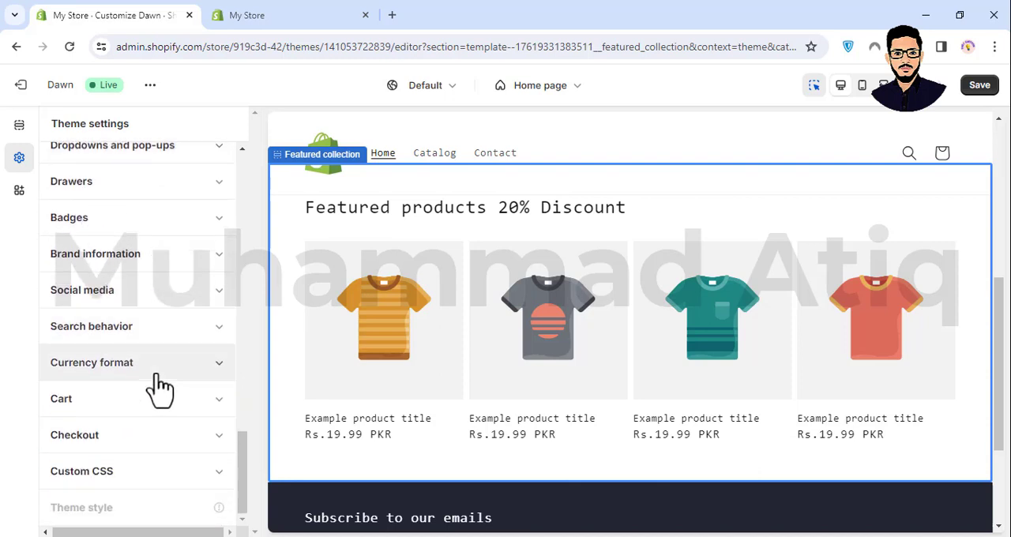
pyautogui.click(162, 225)
pyautogui.scroll(-2, 131, 287)
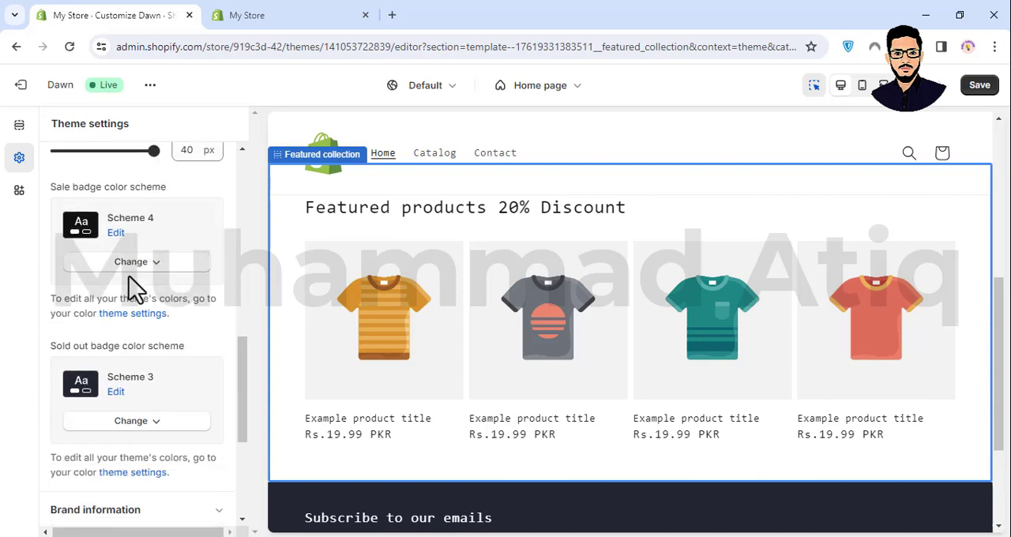
# - Expand the social media settings and examine the account link fields, from TikTok and Twitter through Vimeo
pyautogui.scroll(-2, 601, 506)
pyautogui.scroll(-3, 168, 444)
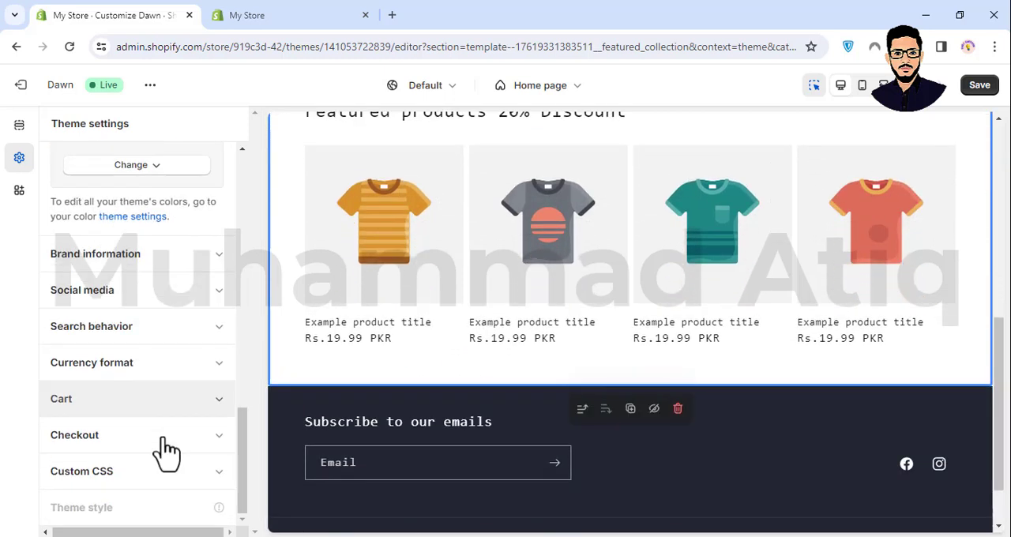
pyautogui.click(147, 292)
pyautogui.scroll(-5, 190, 332)
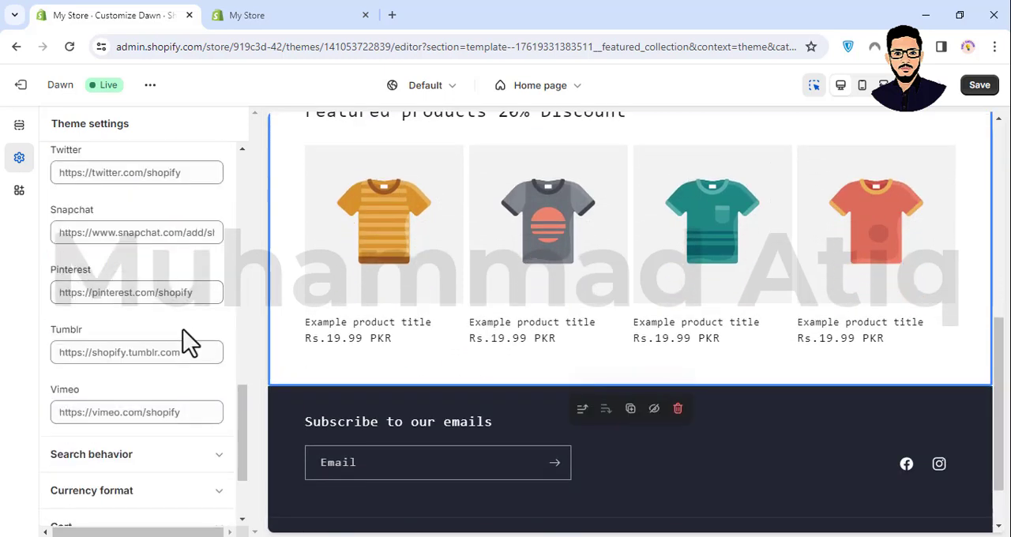
pyautogui.scroll(2, 158, 260)
pyautogui.scroll(-1, 134, 300)
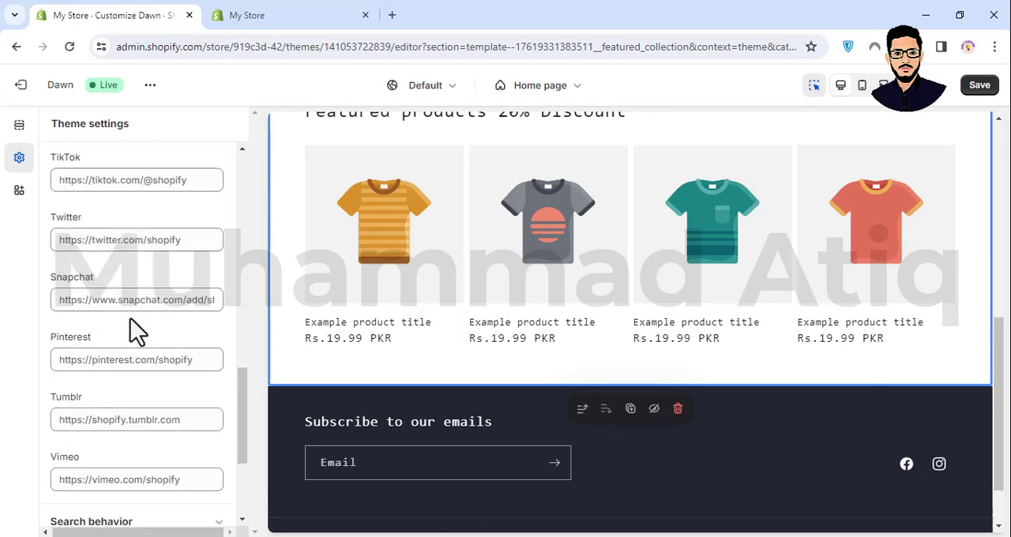
# - Expand the search behavior settings and examine the search suggestions, product vendor and product price options
pyautogui.scroll(-3, 130, 324)
pyautogui.click(138, 350)
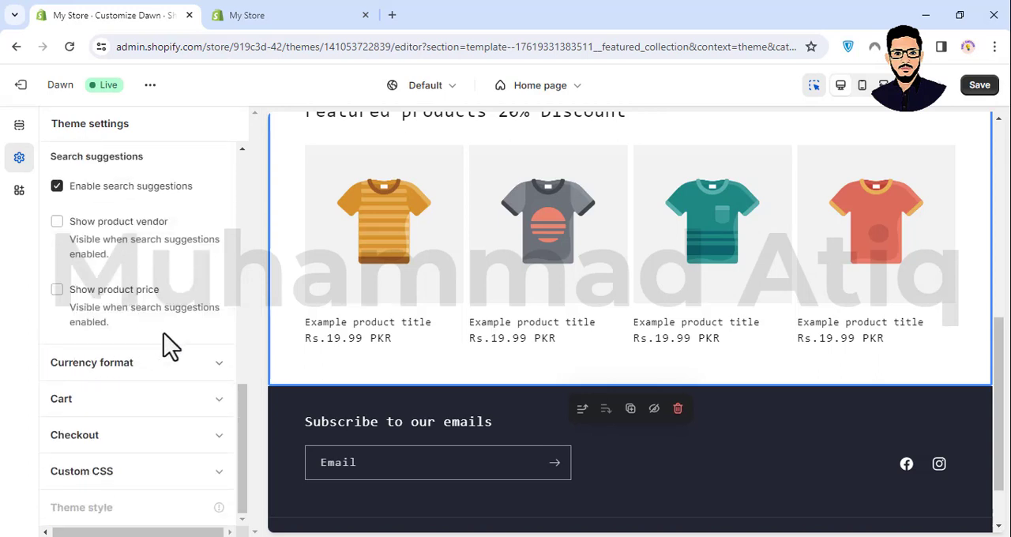
pyautogui.scroll(2, 110, 237)
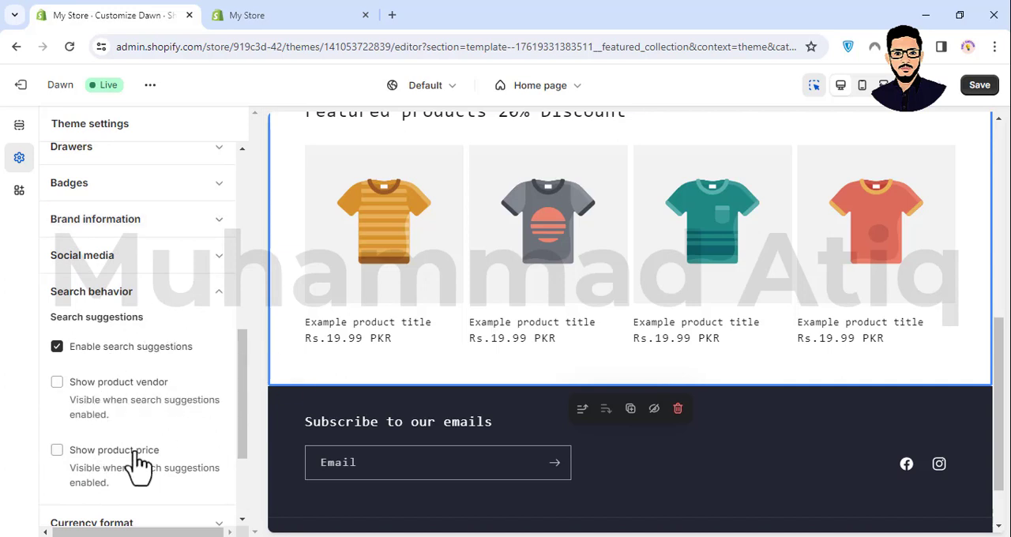
# - Expand the currency format settings and examine the price example and the option for showing currency codes
pyautogui.scroll(-2, 162, 402)
pyautogui.click(158, 365)
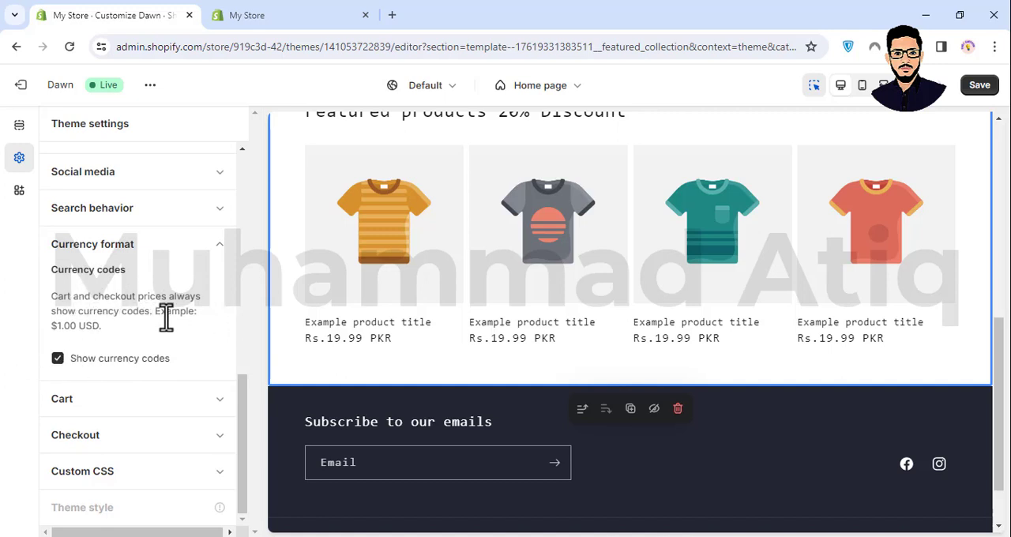
pyautogui.doubleClick(88, 327)
pyautogui.doubleClick(56, 327)
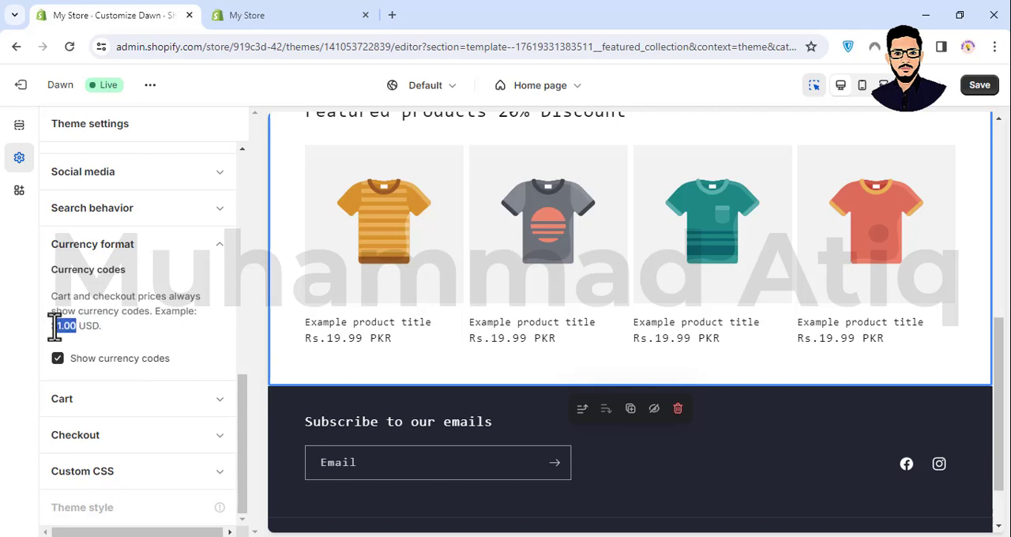
pyautogui.click(81, 339)
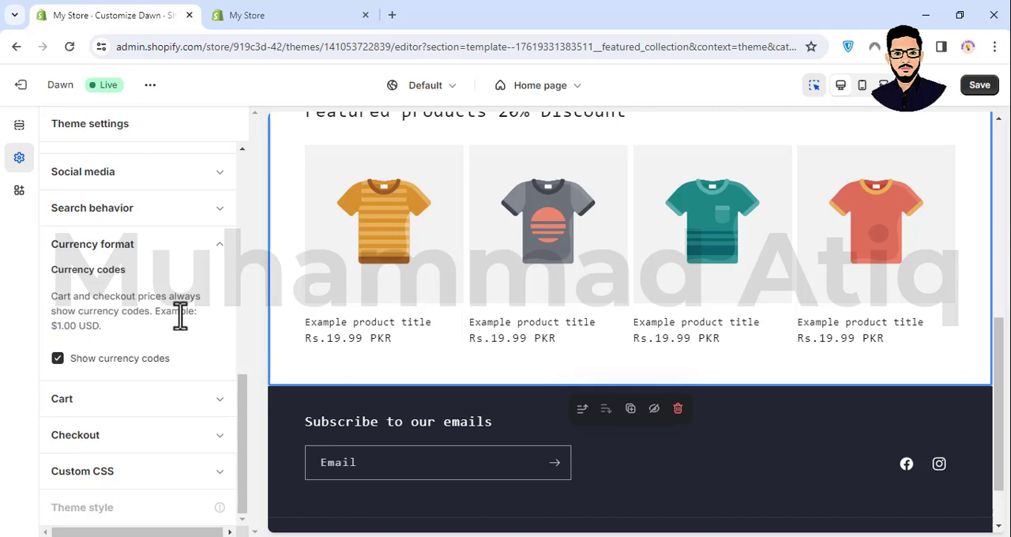
pyautogui.moveTo(49, 325); pyautogui.dragTo(138, 322)
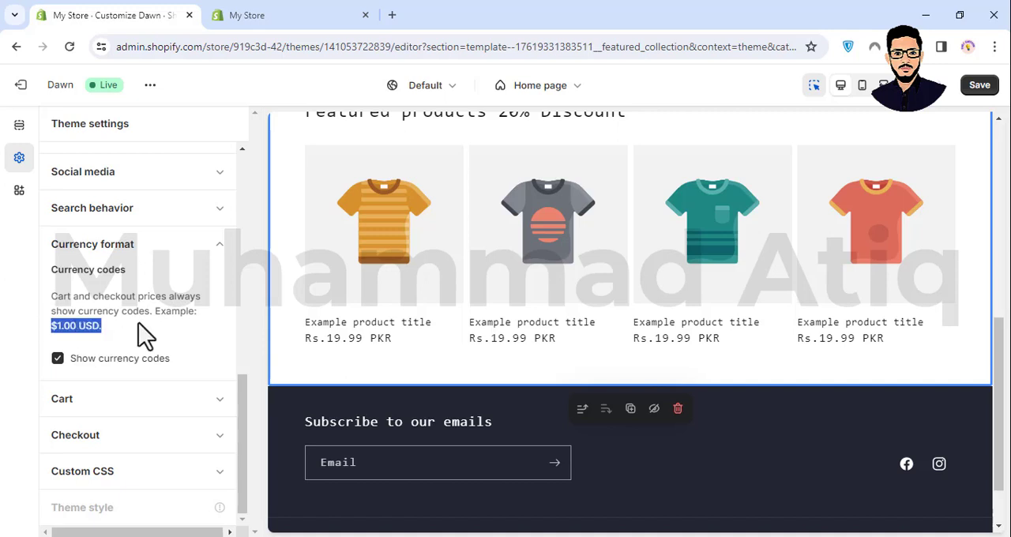
pyautogui.click(138, 323)
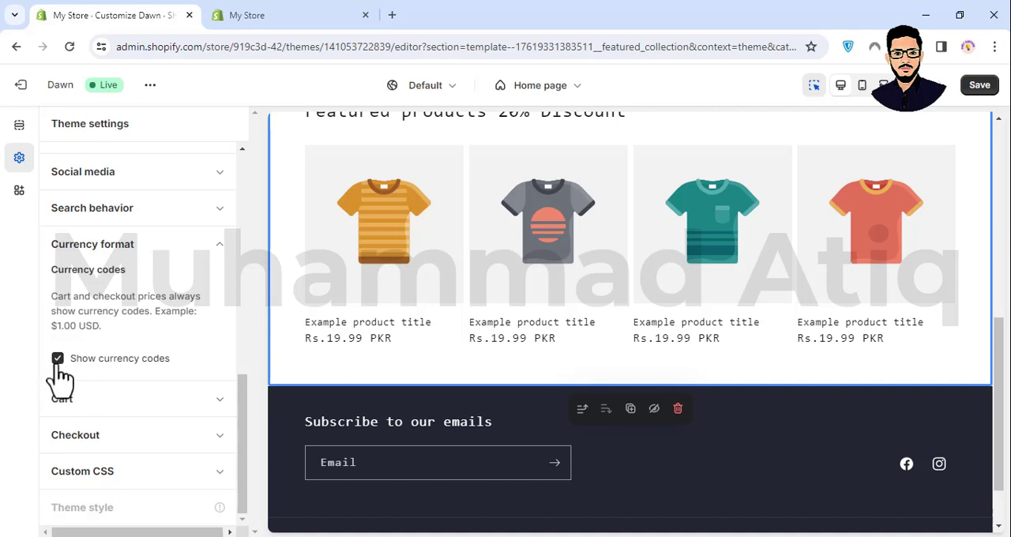
# - Expand the cart settings and examine the cart type choices, vendor and note options, and cart drawer settings
pyautogui.click(115, 399)
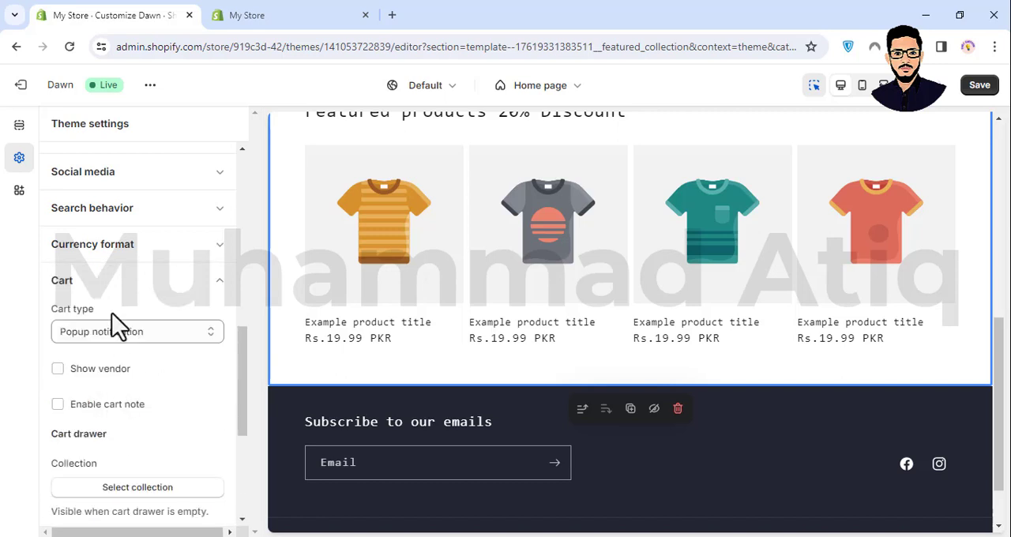
pyautogui.click(125, 333)
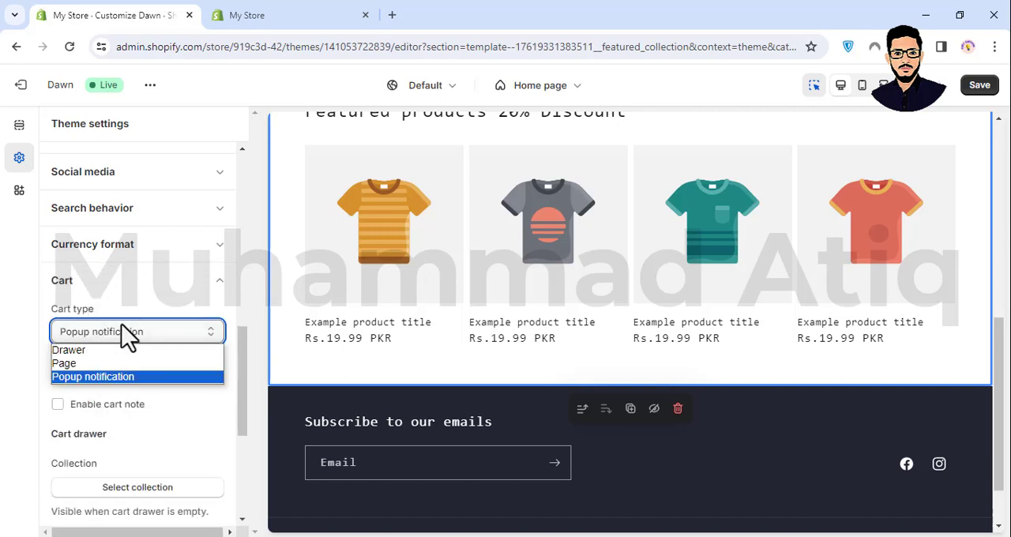
pyautogui.click(127, 333)
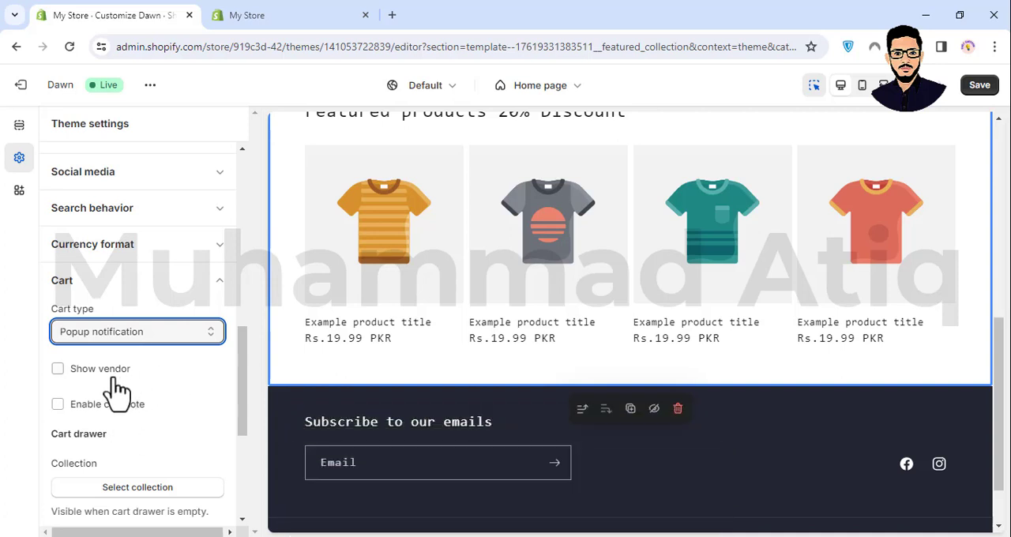
pyautogui.scroll(-3, 118, 390)
pyautogui.scroll(-3, 118, 390)
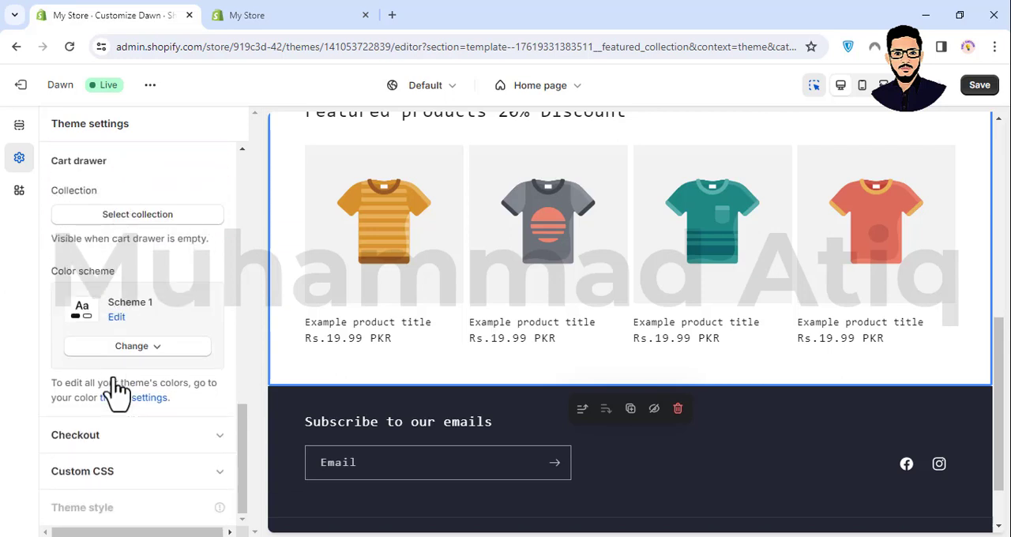
# - Expand the checkout settings, examine the banner background and logo image options, and collapse the section
pyautogui.click(118, 437)
pyautogui.scroll(2, 121, 316)
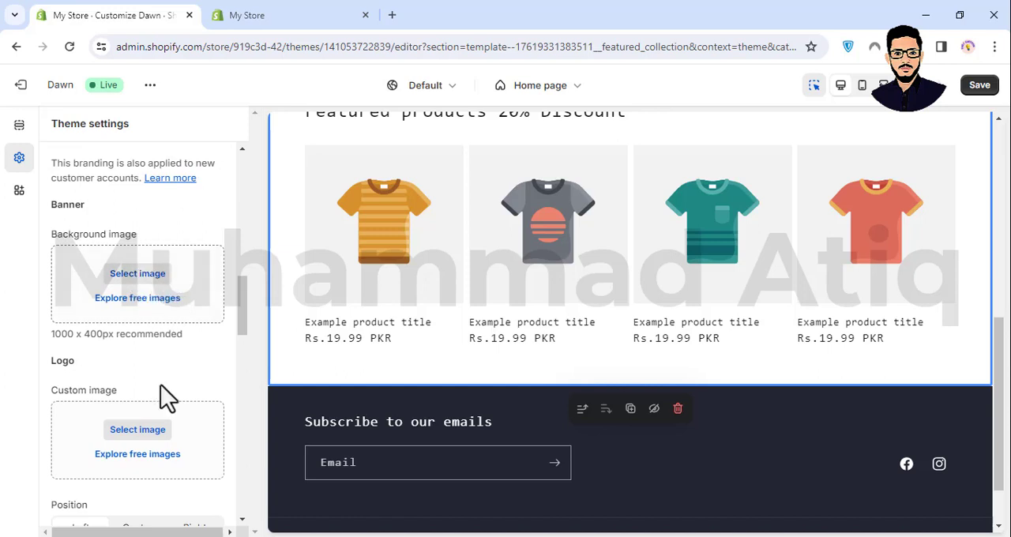
pyautogui.scroll(3, 147, 317)
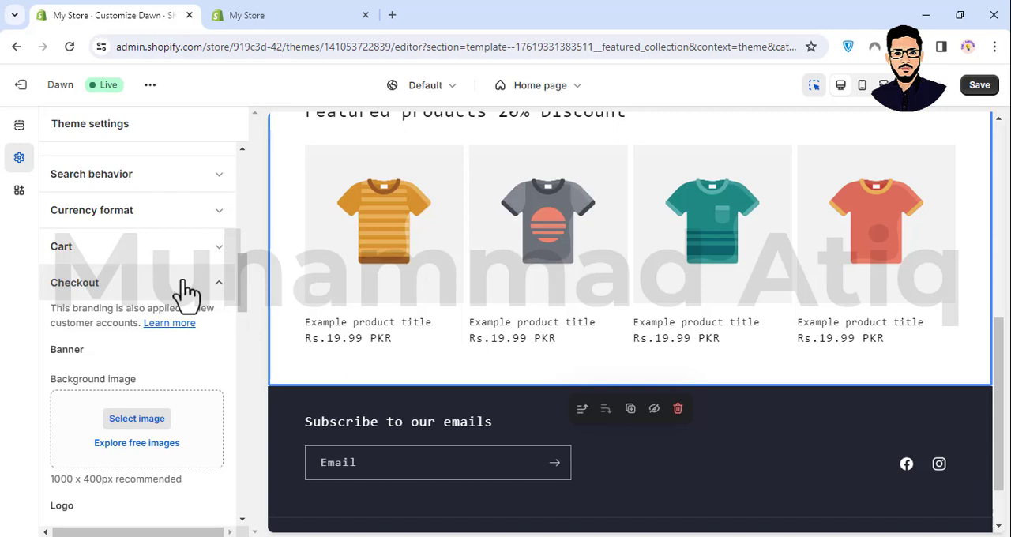
pyautogui.click(109, 288)
# - Review the full list of theme setting categories and return the home page preview to its header
pyautogui.scroll(5, 109, 292)
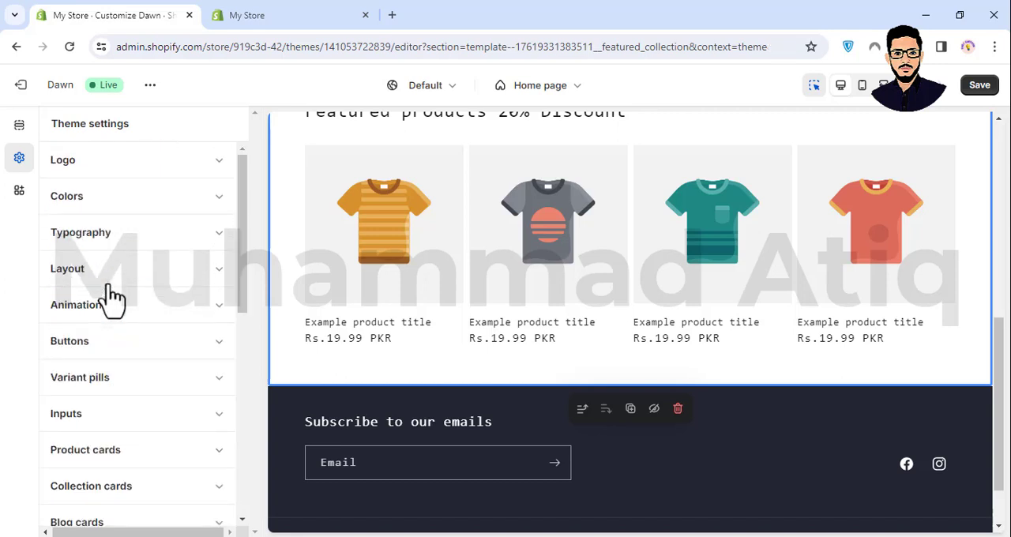
pyautogui.scroll(-5, 111, 294)
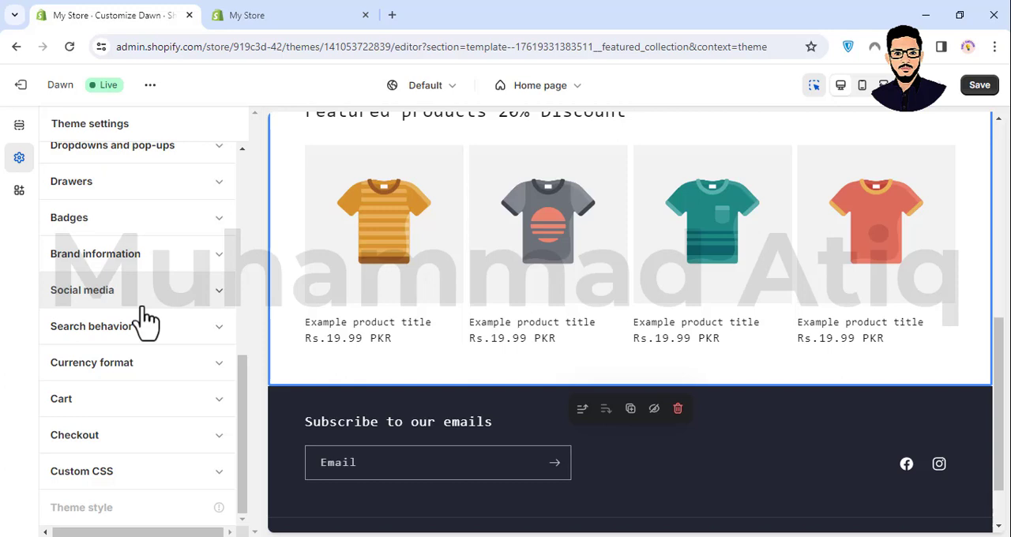
pyautogui.scroll(5, 135, 253)
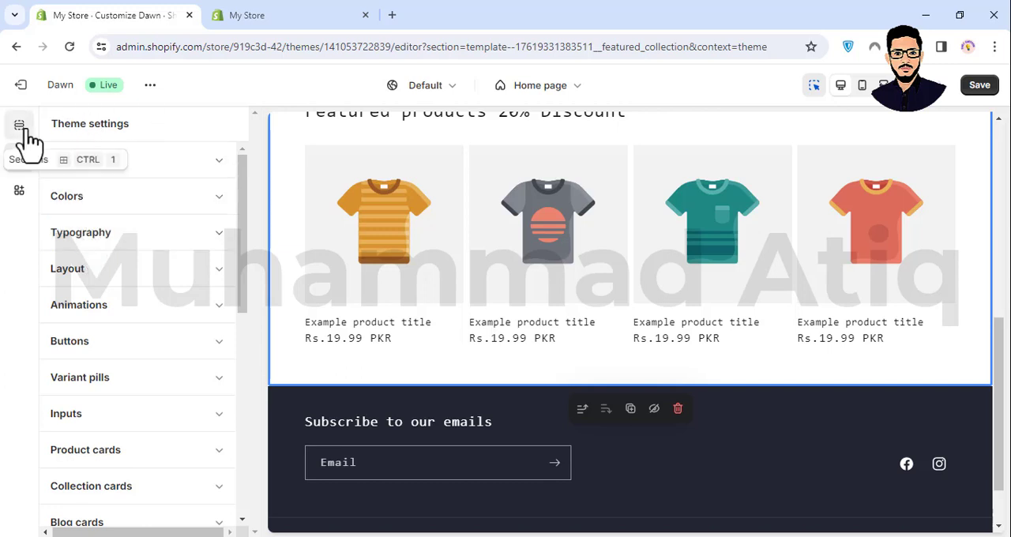
pyautogui.scroll(5, 350, 205)
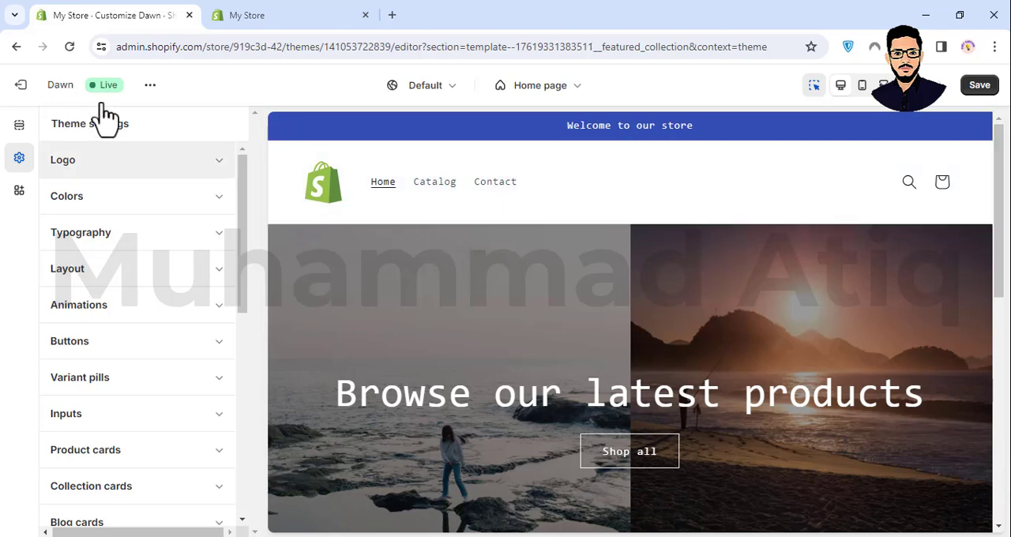